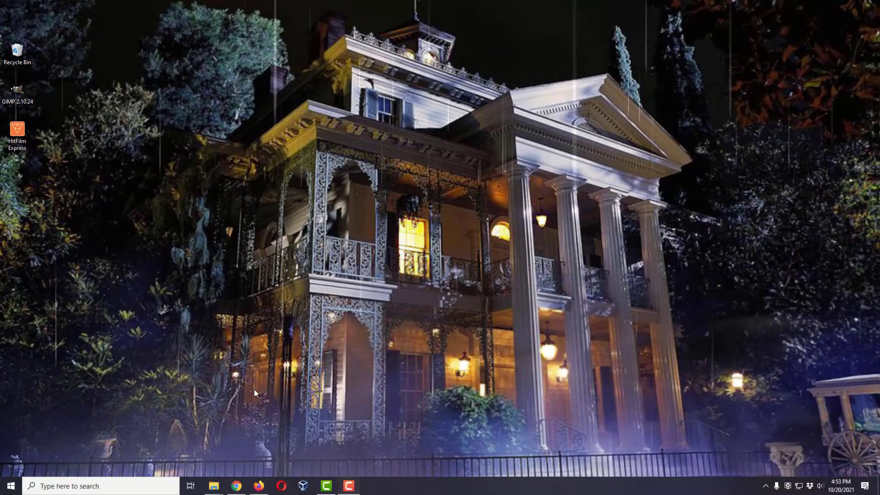
# Step: Switch to Chrome and browse ProductionCrate's Holiday video effects down to the Halloween category
pyautogui.click(237, 487)
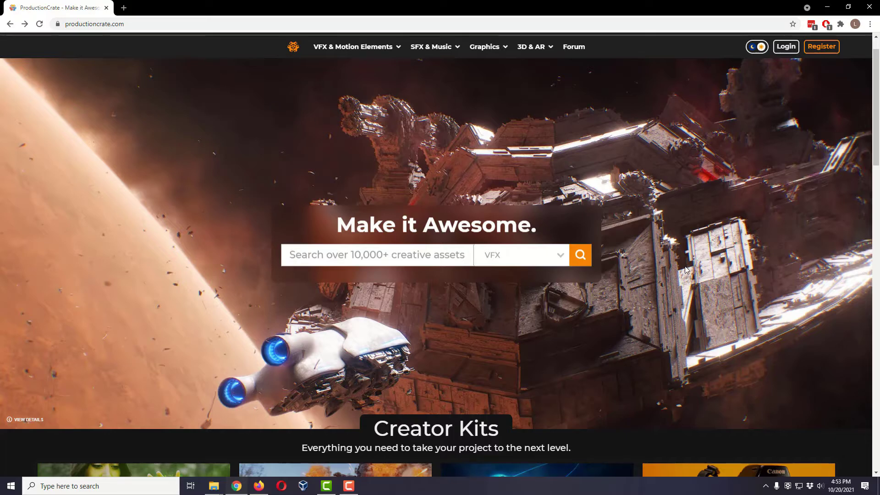
pyautogui.scroll(-8, 686, 269)
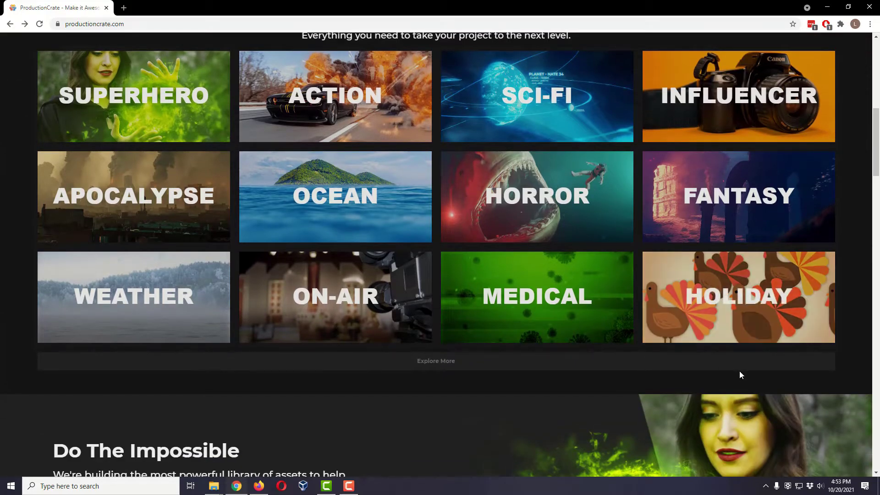
pyautogui.click(755, 323)
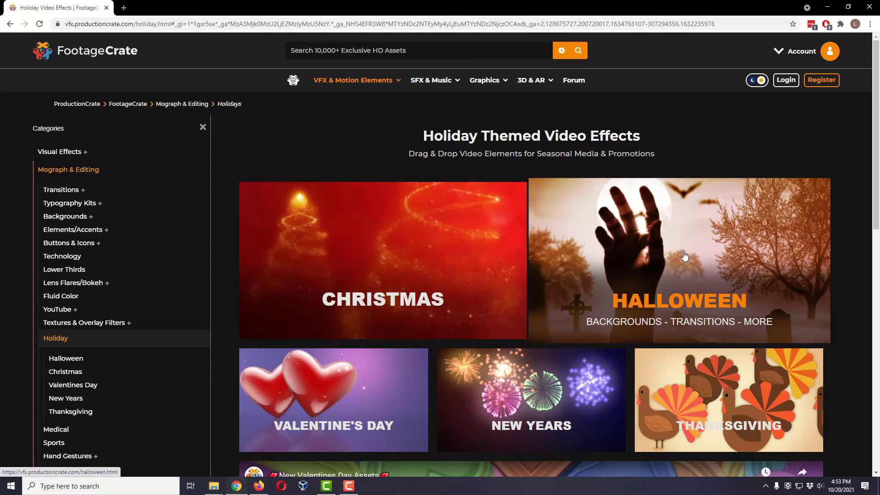
pyautogui.click(684, 256)
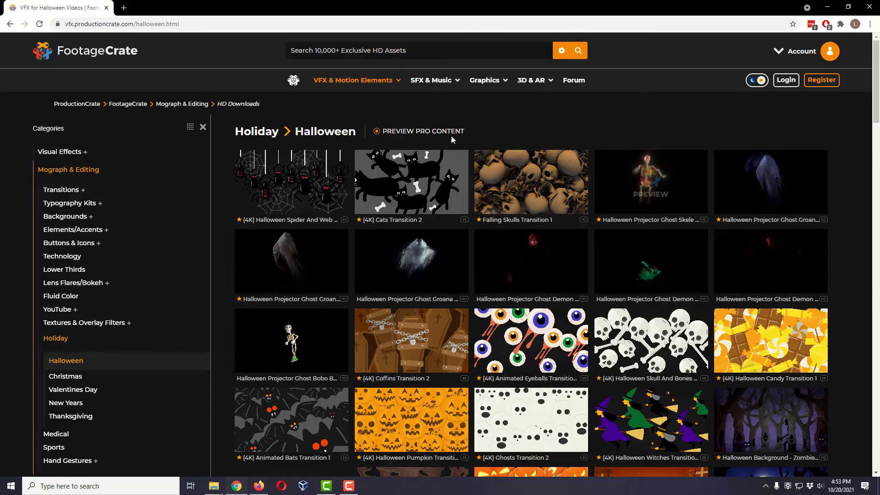
pyautogui.click(396, 137)
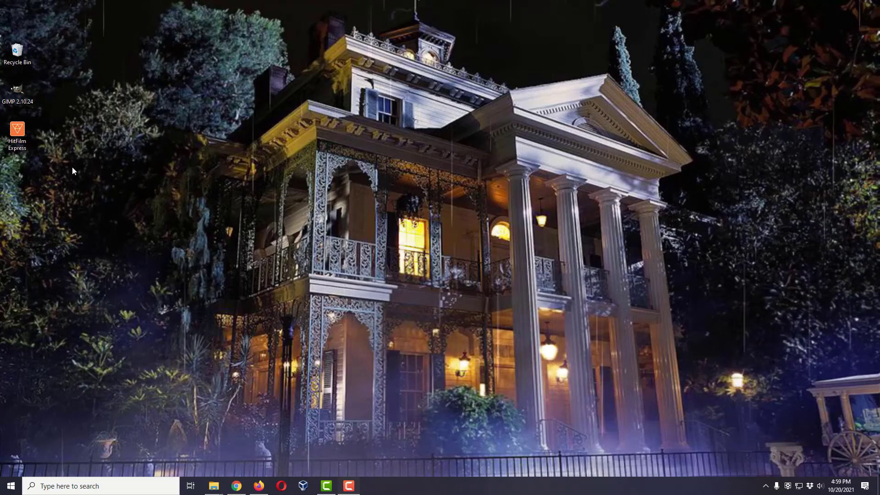
# Step: Launch HitFilm Express and create a new project with the 1080p Full HD @ 30 fps template
pyautogui.doubleClick(17, 133)
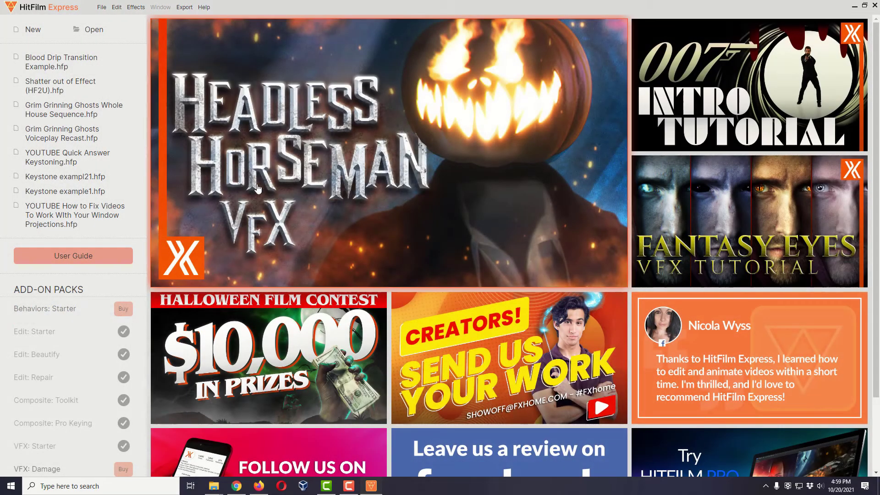
pyautogui.click(33, 30)
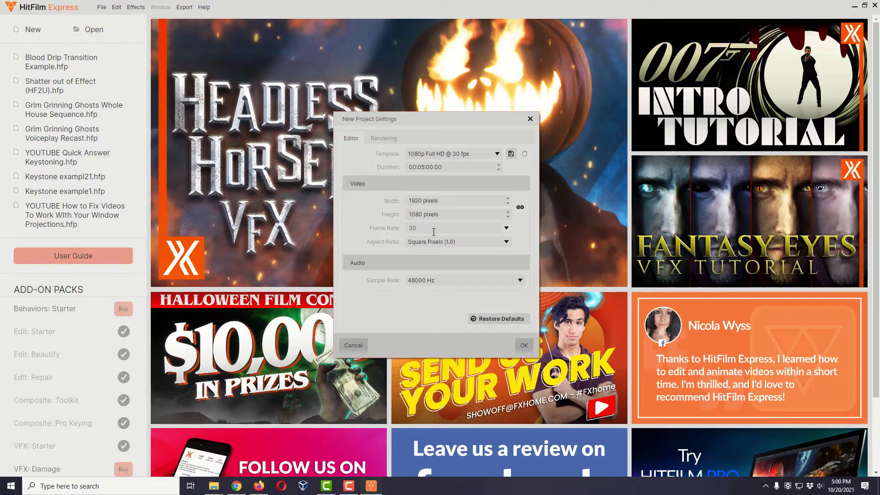
pyautogui.click(524, 346)
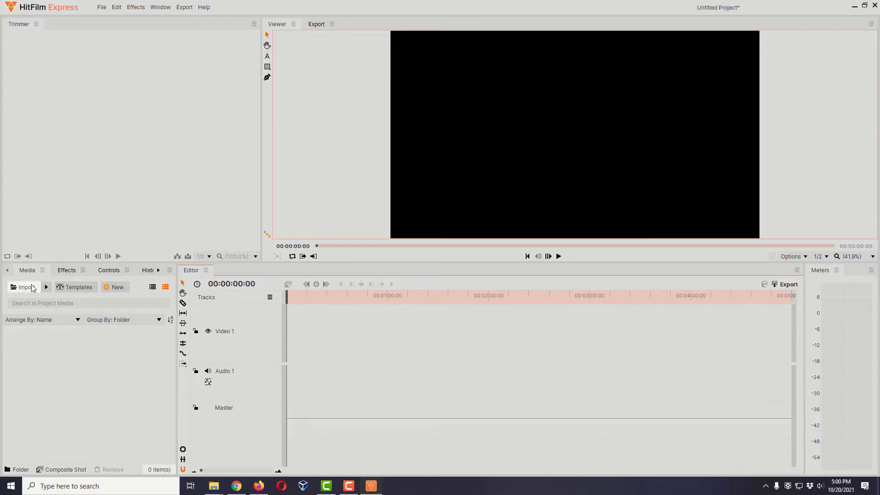
# Step: Import the howling wolf, BloodDripLens-greenscreen.mp4 and full_moon_on_cloudy_sky.mp4 clips from the Resources folder
pyautogui.click(20, 273)
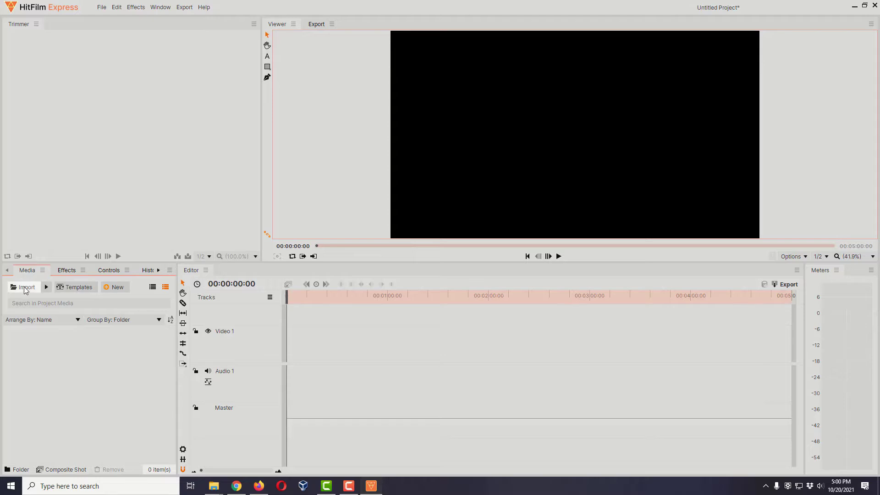
pyautogui.click(26, 287)
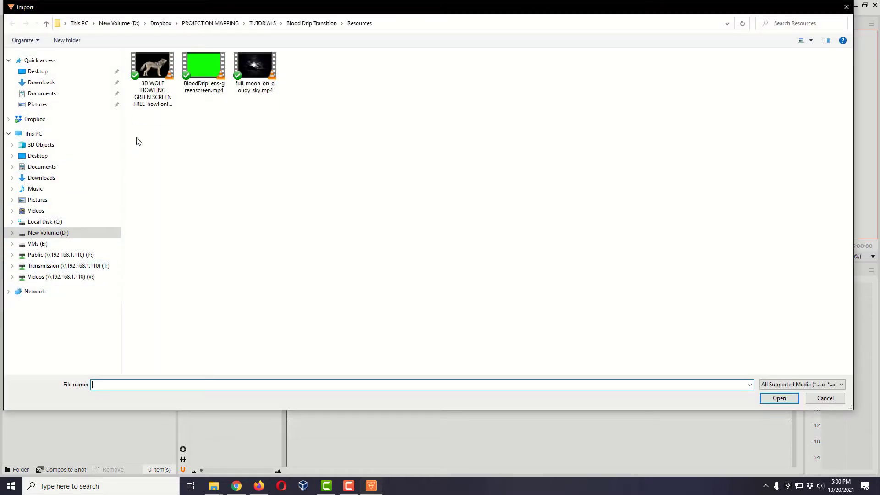
pyautogui.click(150, 88)
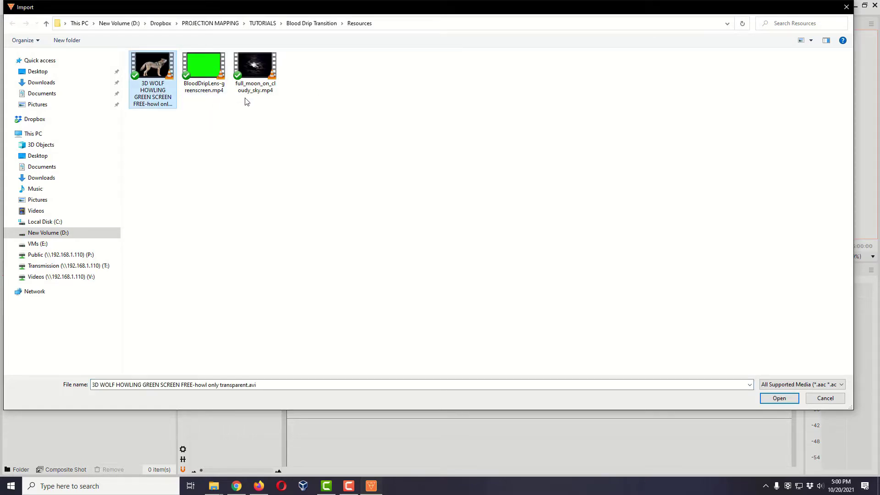
pyautogui.keyDown('shift'); pyautogui.click(268, 92); pyautogui.keyUp('shift')
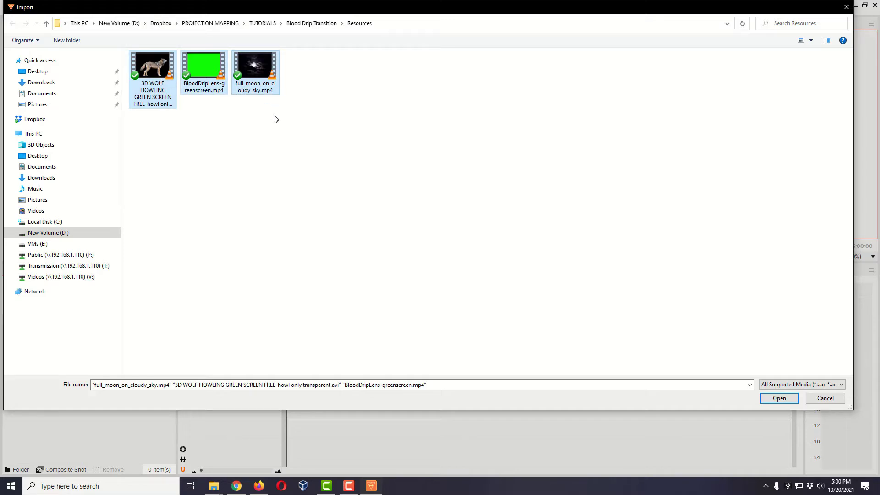
pyautogui.click(779, 398)
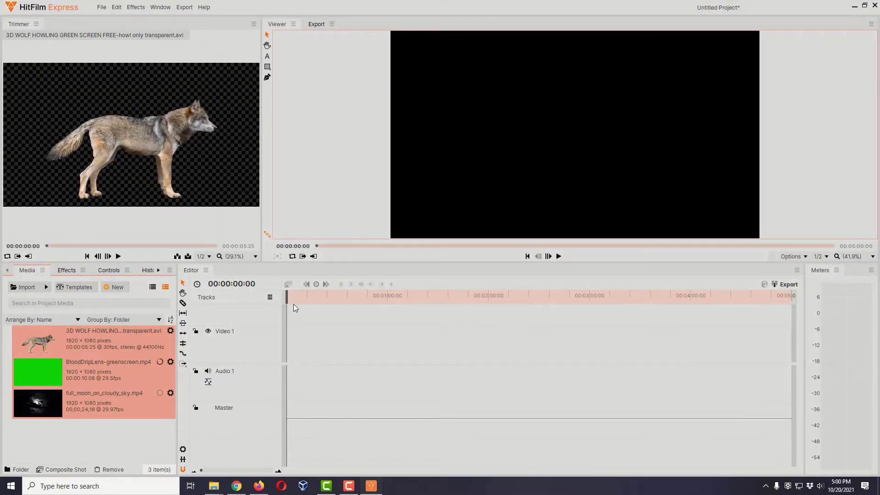
# Step: Place the wolf clip at the start of the Video 1 track, keeping the current sequence settings
pyautogui.click(124, 343)
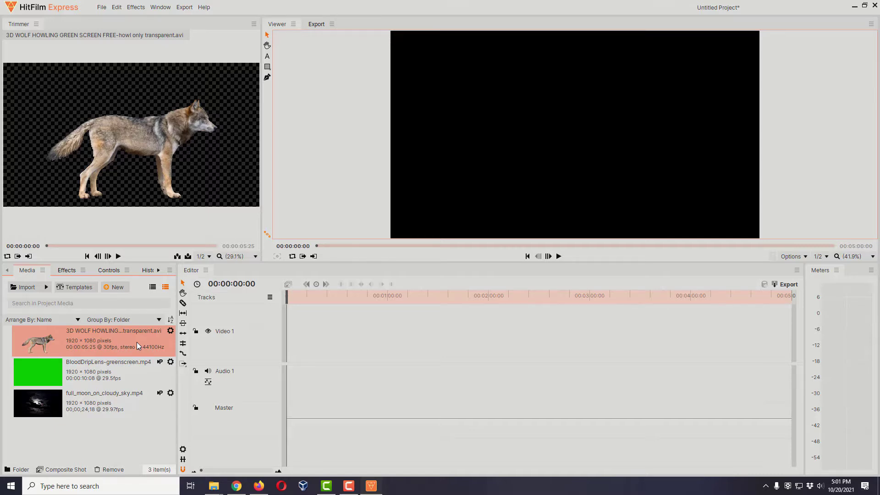
pyautogui.moveTo(136, 342); pyautogui.dragTo(289, 340)
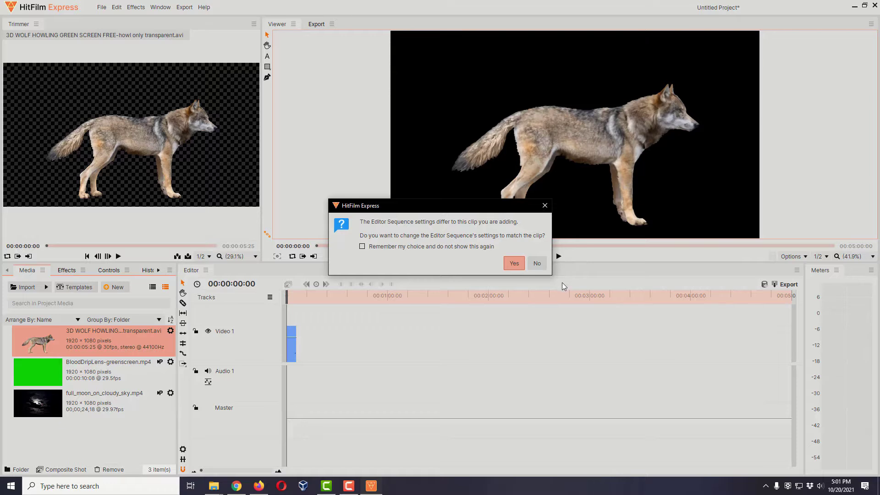
pyautogui.click(537, 264)
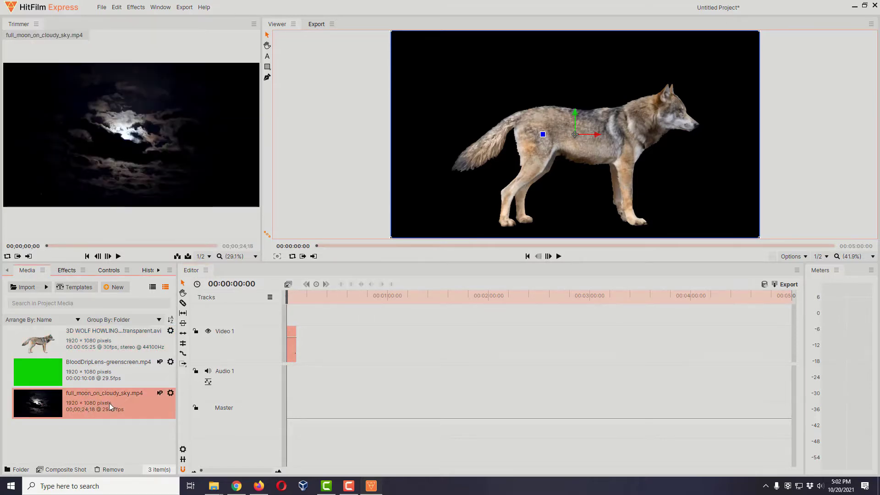
# Step: Add full_moon_on_cloudy_sky.mp4 directly after the wolf clip on the Video 1 track
pyautogui.moveTo(109, 402); pyautogui.dragTo(298, 354)
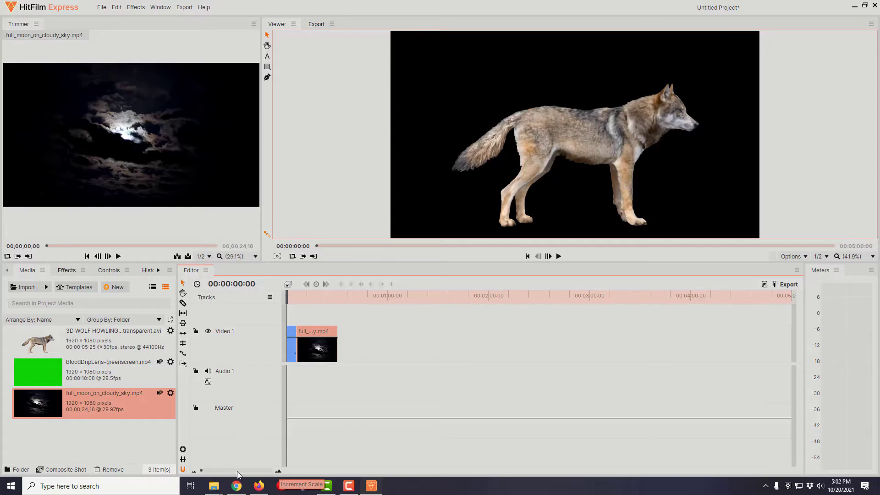
pyautogui.click(278, 472)
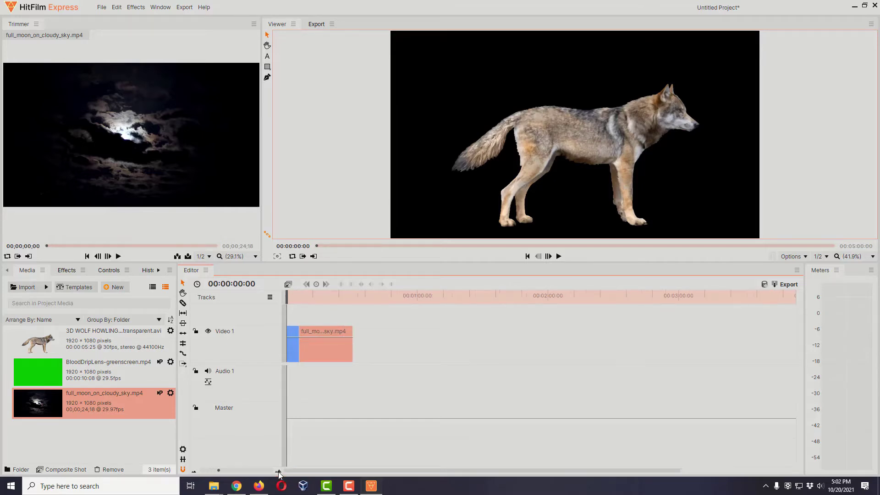
pyautogui.click(279, 472)
pyautogui.click(278, 472)
pyautogui.click(279, 471)
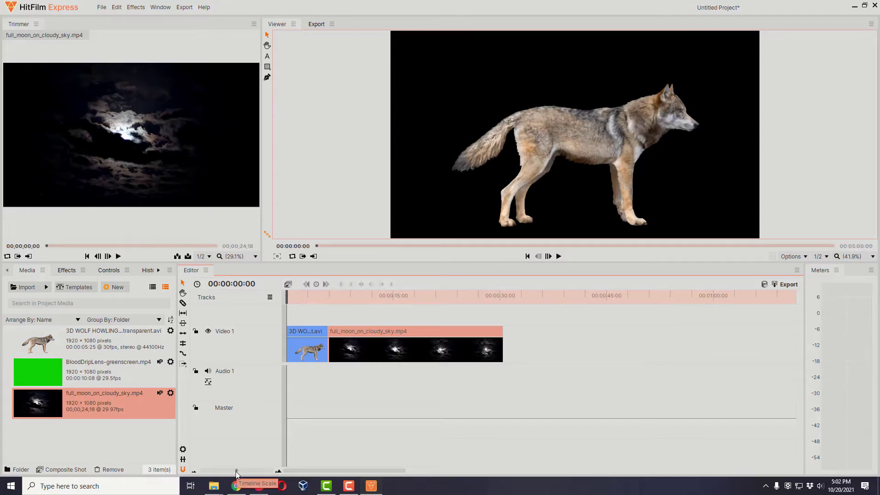
pyautogui.moveTo(237, 473)
pyautogui.mouseDown()
pyautogui.moveTo(227, 473)
pyautogui.moveTo(241, 469)
pyautogui.mouseUp()
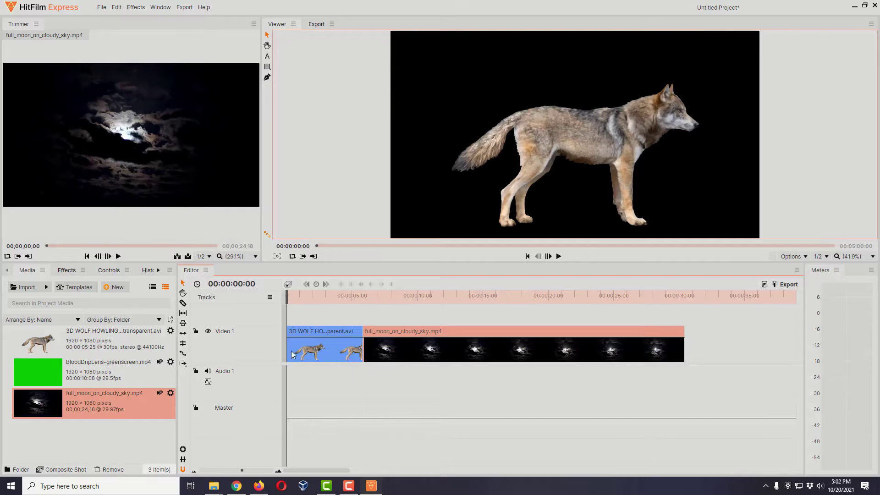
# Step: Place BloodDripLens-greenscreen.mp4 on a new track above, overlapping the wolf-to-moon cut, and enlarge the video tracks area
pyautogui.click(117, 374)
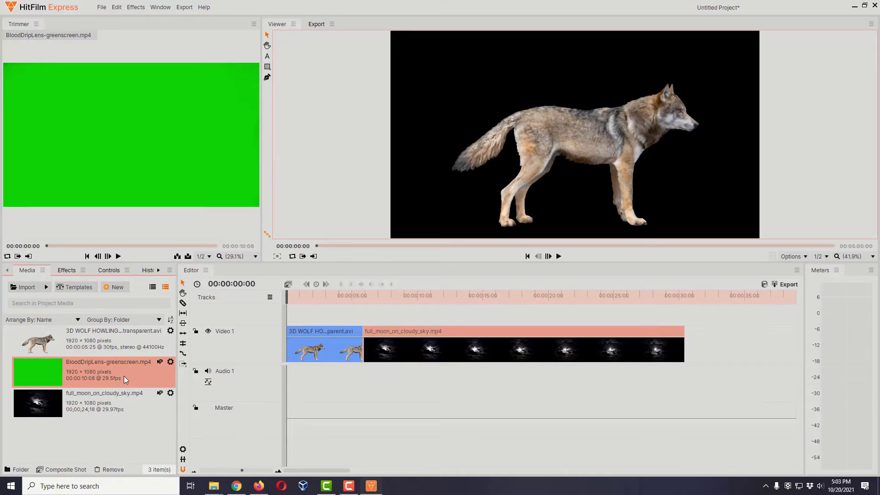
pyautogui.moveTo(124, 375); pyautogui.dragTo(320, 323)
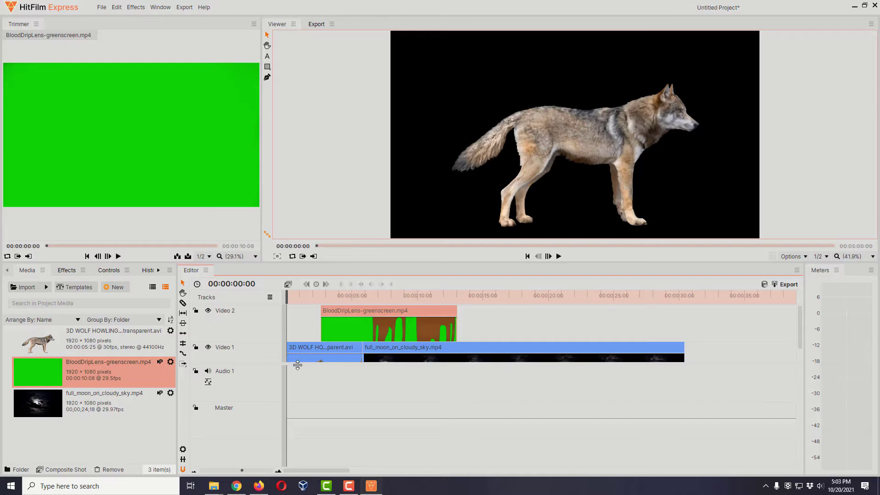
pyautogui.moveTo(302, 364); pyautogui.dragTo(304, 402)
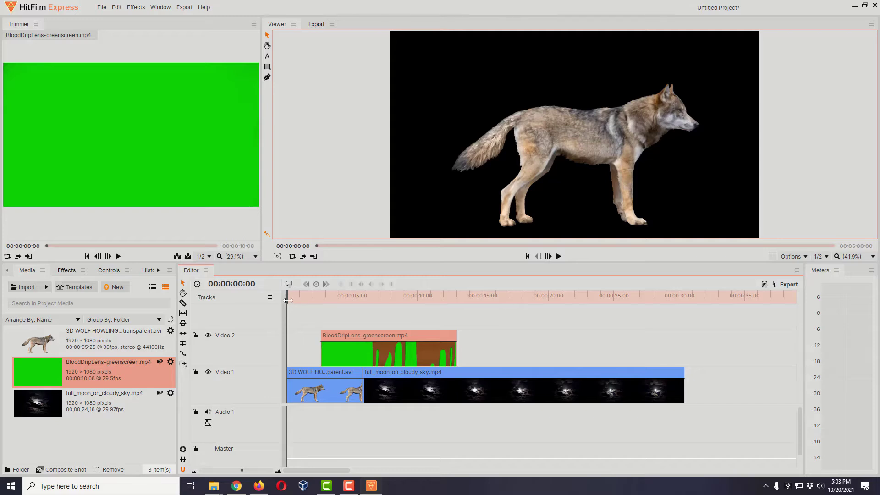
# Step: At 00:00:12:26, scale up the blood drip clip from its corner until no green edges remain in the frame
pyautogui.moveTo(288, 300); pyautogui.dragTo(456, 313)
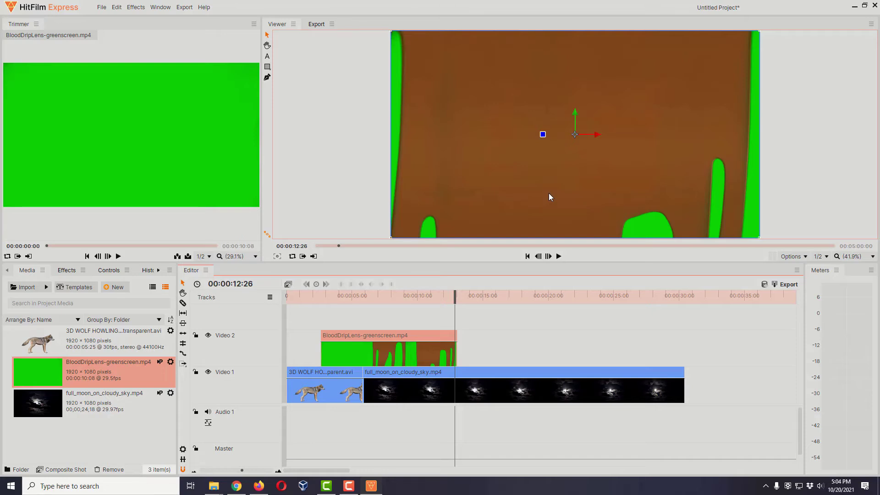
pyautogui.scroll(-1, 549, 196)
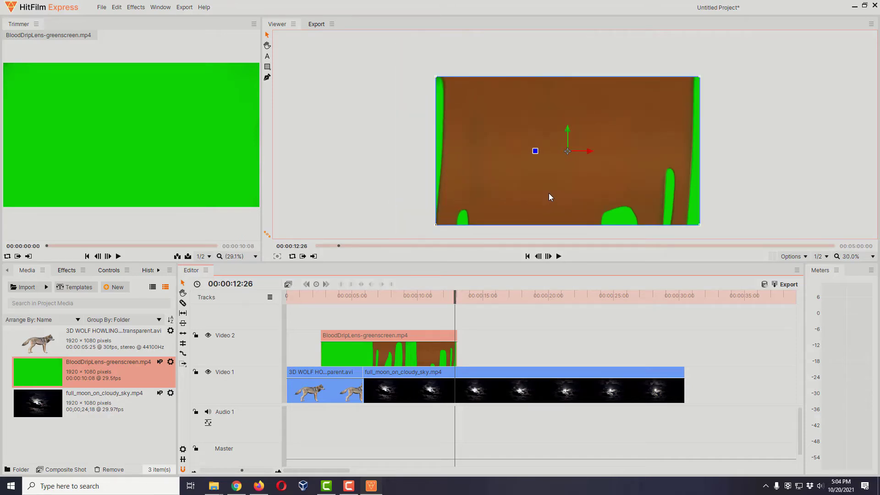
pyautogui.click(872, 257)
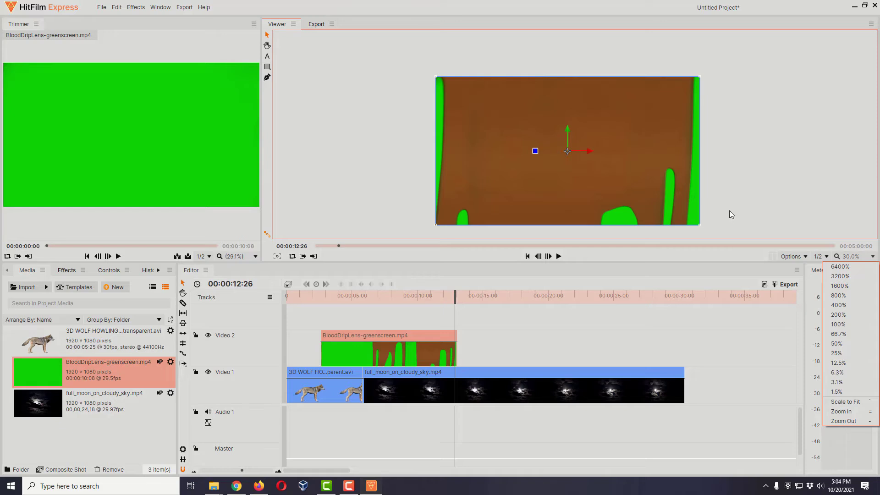
pyautogui.click(699, 224)
pyautogui.moveTo(700, 224); pyautogui.dragTo(752, 264)
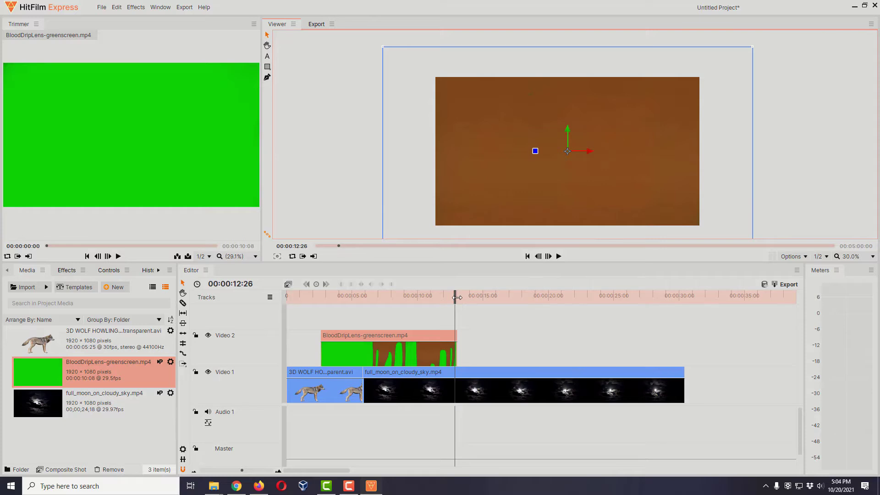
# Step: Search the effects for "green" and apply the Greenscreen Key preset to the blood drip clip, with the playhead at 00:00:05:00
pyautogui.moveTo(456, 298); pyautogui.dragTo(353, 284)
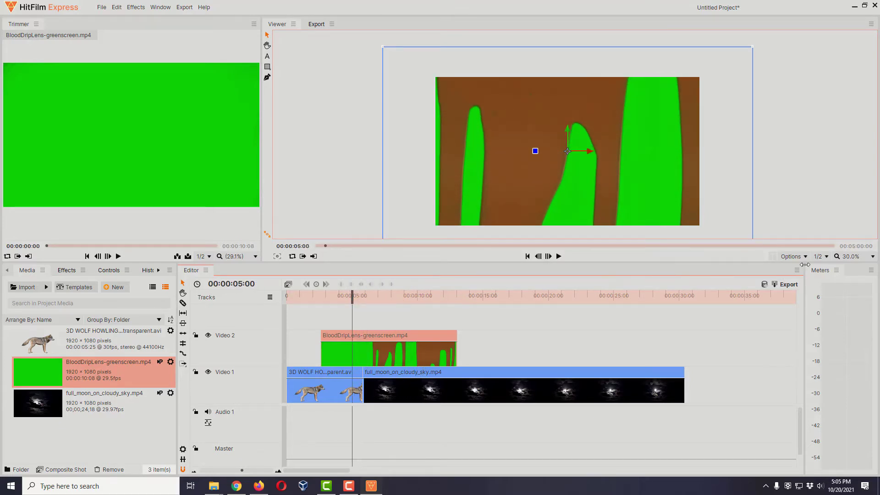
pyautogui.click(872, 256)
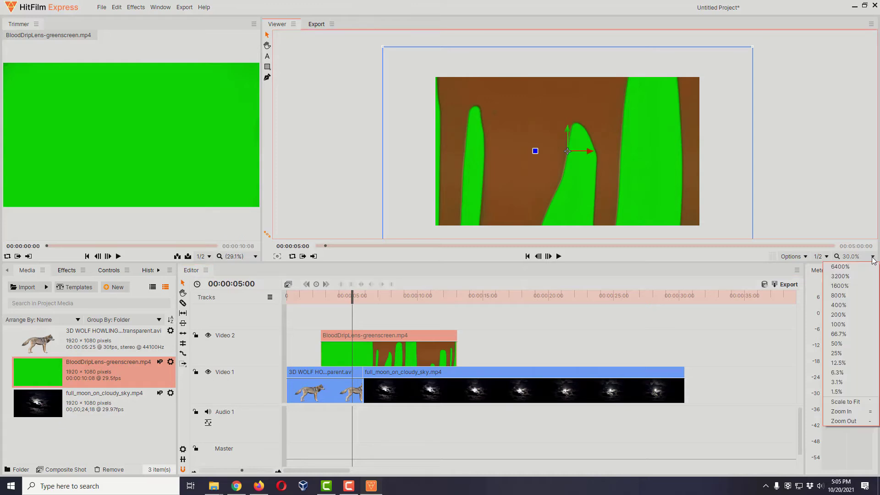
pyautogui.click(849, 401)
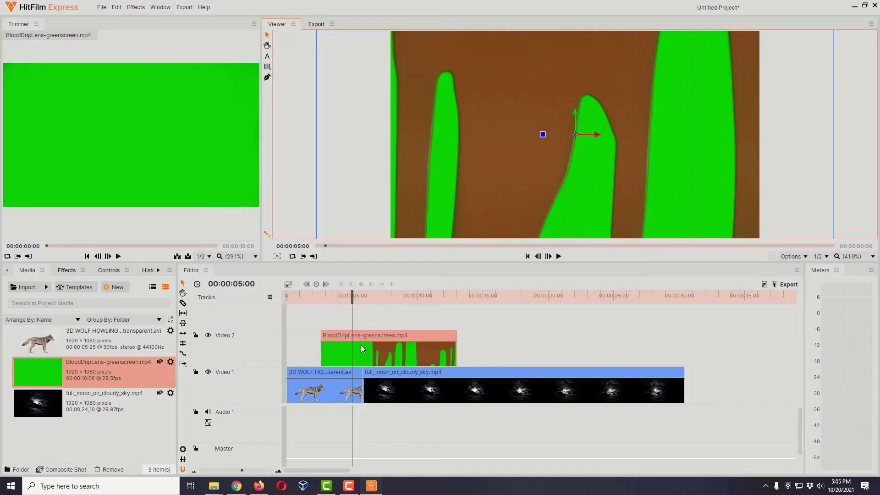
pyautogui.click(64, 271)
pyautogui.click(66, 287)
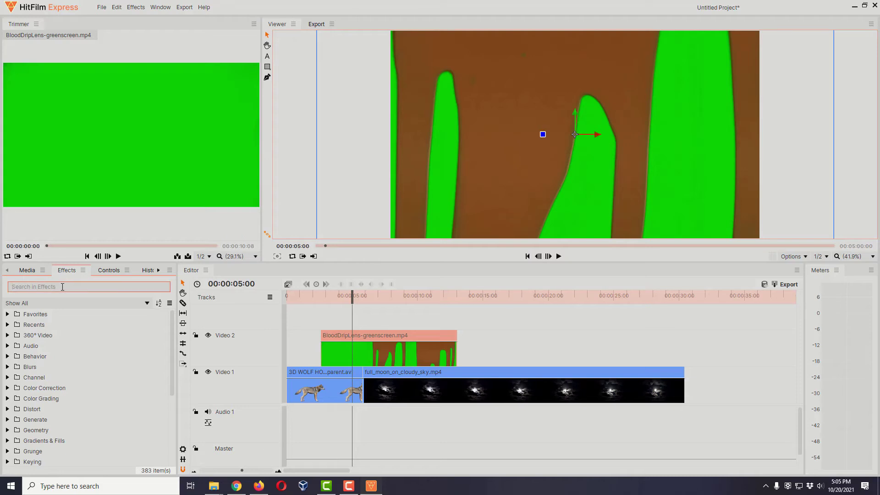
pyautogui.write('green')
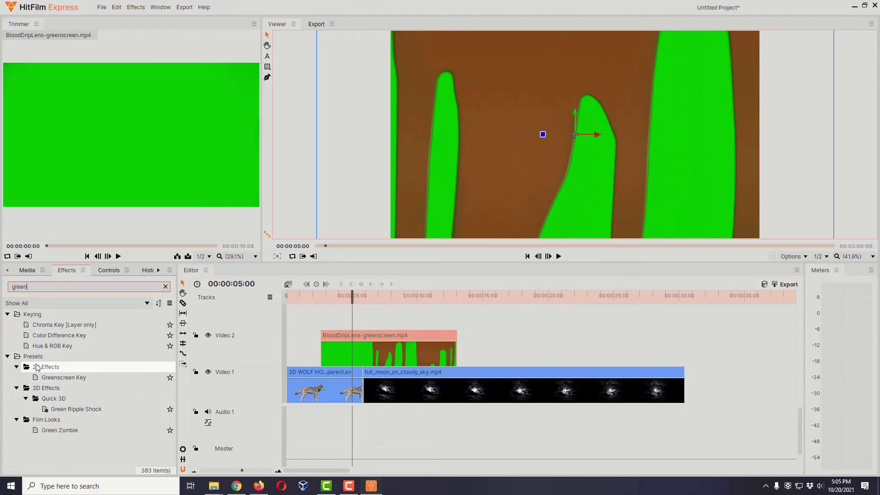
pyautogui.click(83, 377)
pyautogui.moveTo(81, 376); pyautogui.dragTo(347, 351)
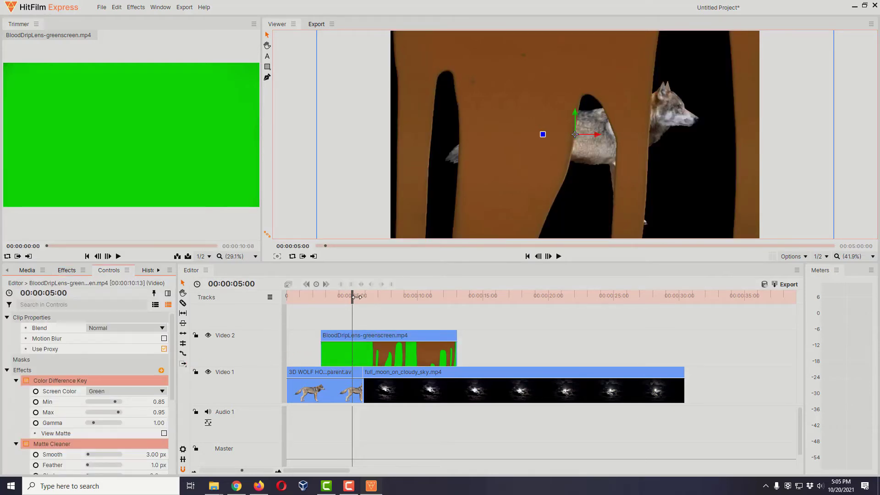
# Step: At 00:00:05:28, search the effects for "hue" and apply Hue, Saturation & Lightness to the blood drip clip
pyautogui.moveTo(357, 297); pyautogui.dragTo(370, 329)
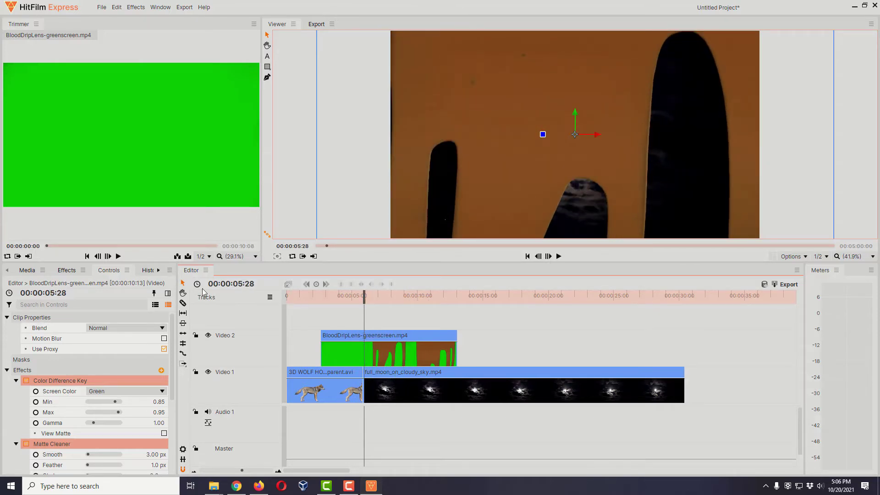
pyautogui.click(67, 270)
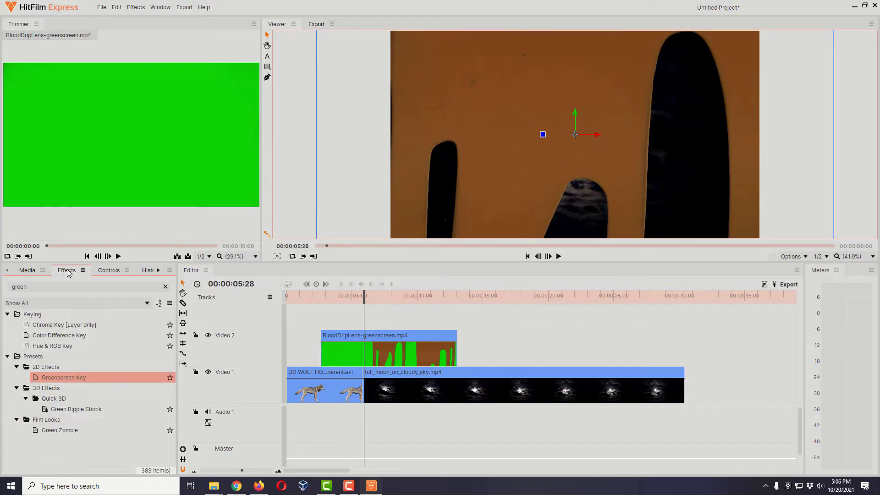
pyautogui.moveTo(65, 286); pyautogui.dragTo(12, 297)
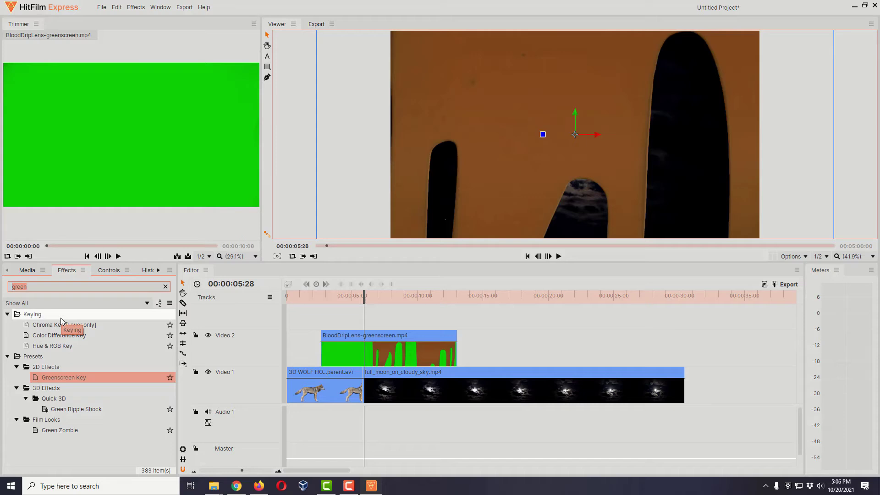
pyautogui.write('hue')
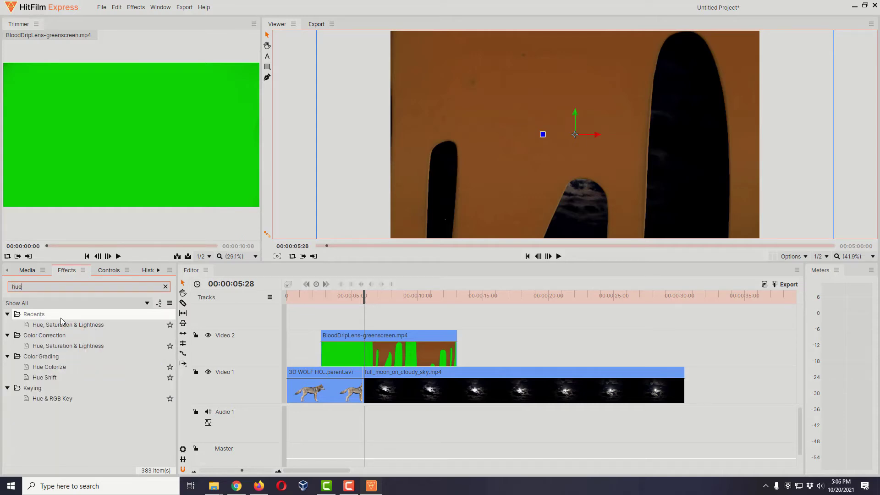
pyautogui.click(91, 325)
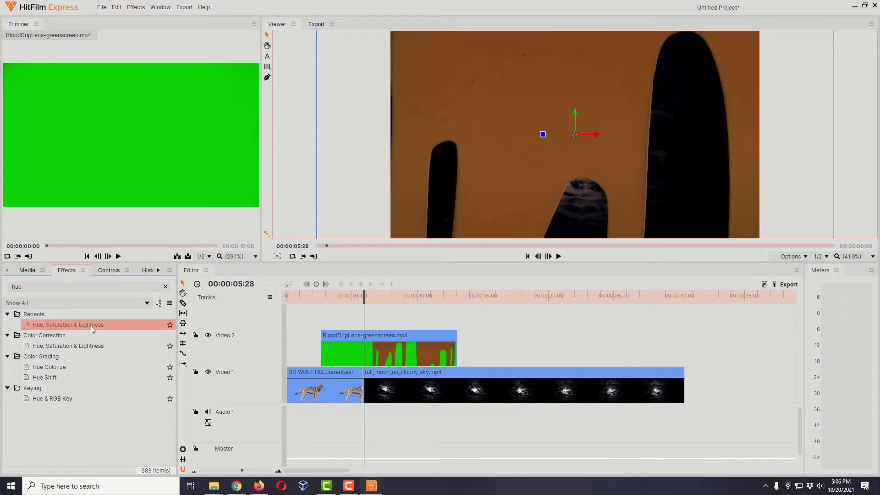
pyautogui.moveTo(91, 326); pyautogui.dragTo(348, 336)
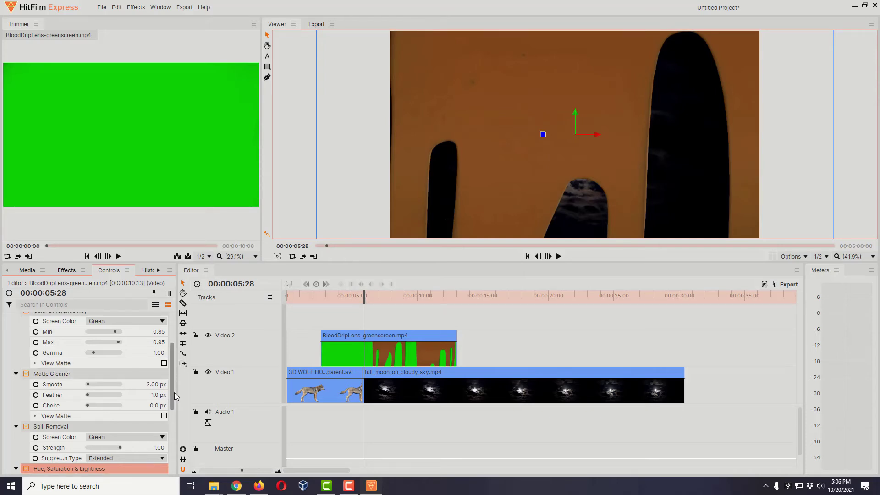
# Step: In the blood drip clip's Hue, Saturation & Lightness effect, set the Master Hue Shift to -22° and Saturation to 60
pyautogui.scroll(-5, 170, 403)
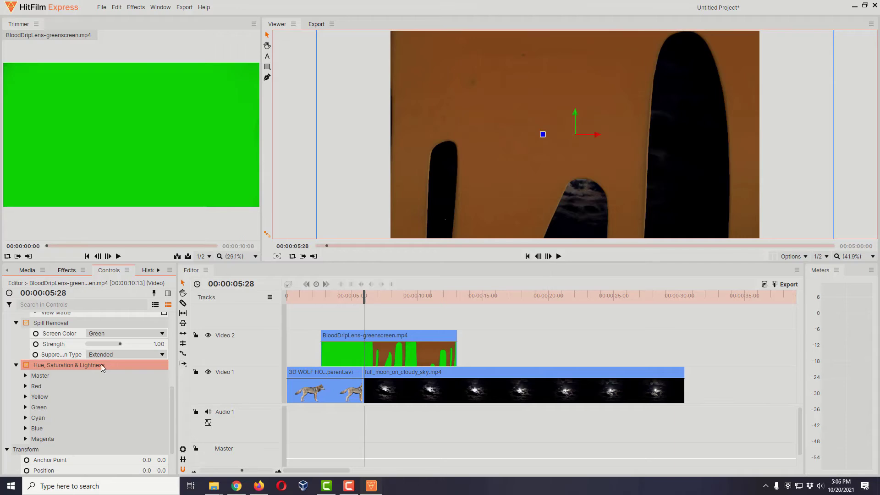
pyautogui.click(25, 376)
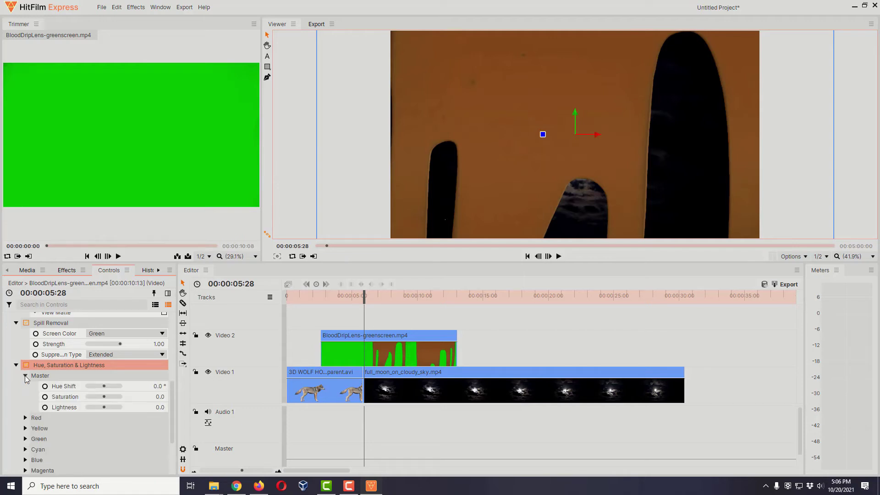
pyautogui.click(105, 386)
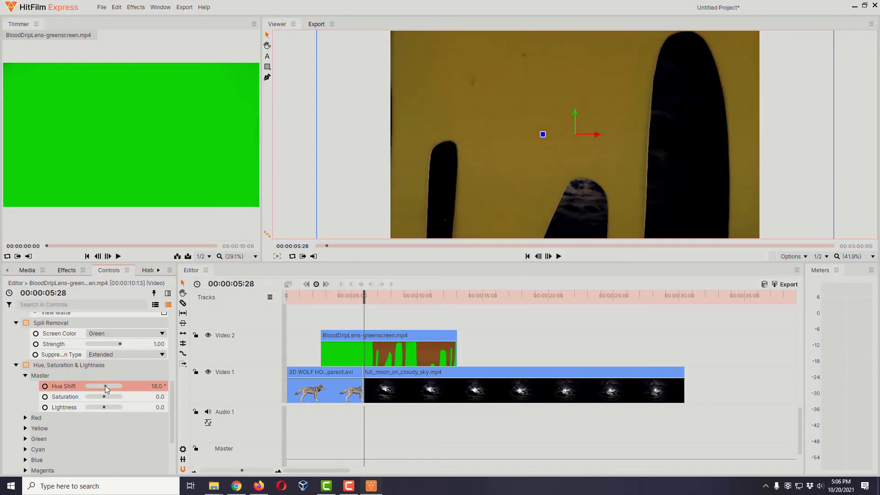
pyautogui.moveTo(105, 386); pyautogui.dragTo(100, 387)
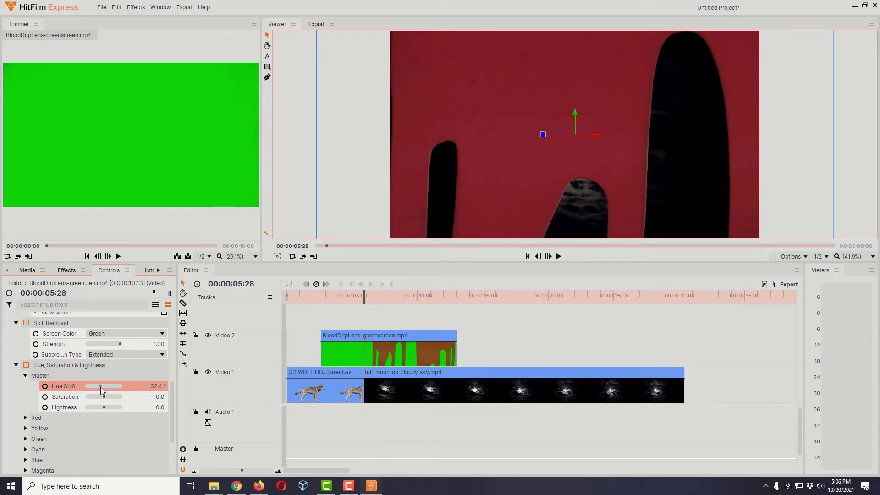
pyautogui.moveTo(101, 387)
pyautogui.mouseDown()
pyautogui.moveTo(89, 385)
pyautogui.moveTo(100, 382)
pyautogui.mouseUp()
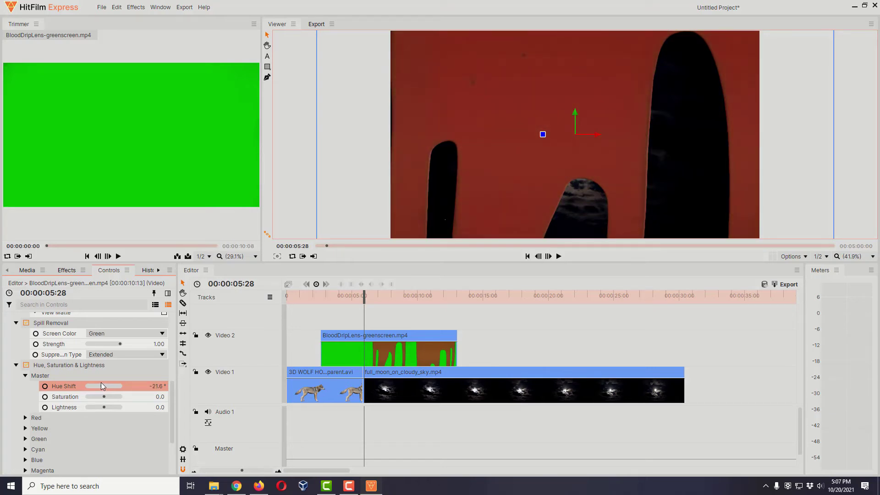
pyautogui.click(159, 386)
pyautogui.write('-22')
pyautogui.press('Return')
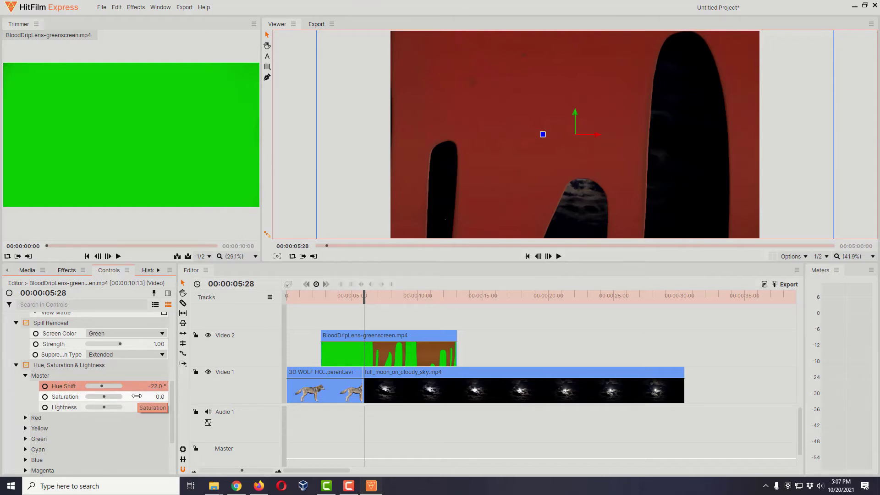
pyautogui.click(105, 398)
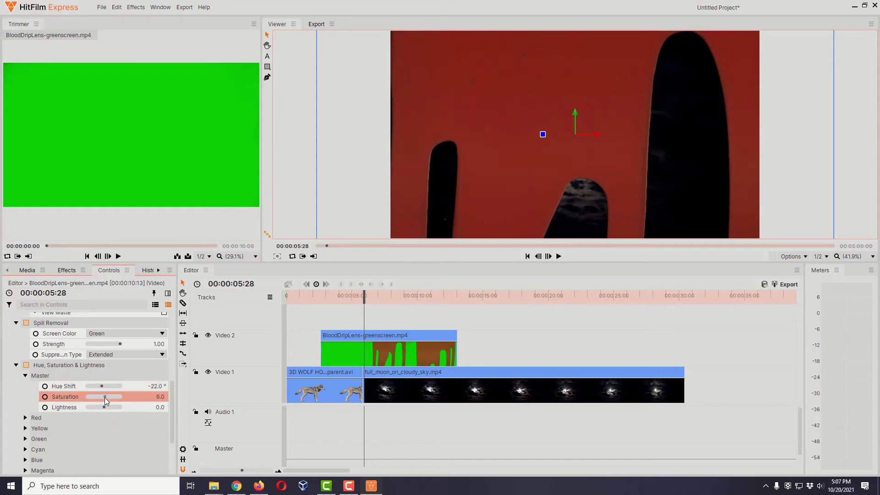
pyautogui.moveTo(104, 397); pyautogui.dragTo(113, 395)
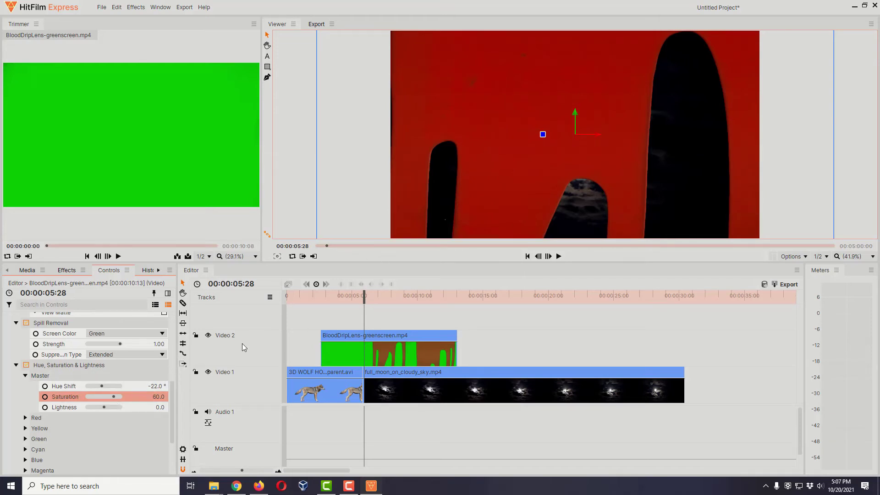
# Step: Play the timeline from about 00:00:03:04 to review the recolored blood drip over the wolf and moon clips
pyautogui.moveTo(356, 297); pyautogui.dragTo(326, 339)
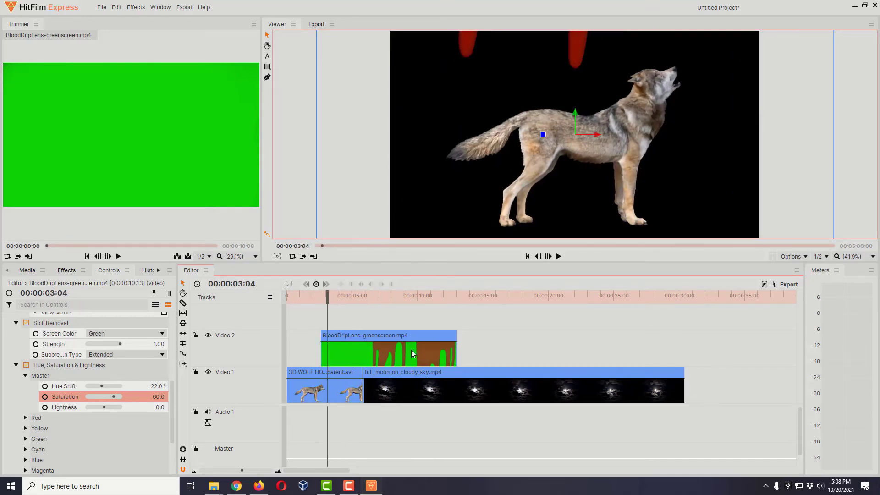
pyautogui.click(559, 258)
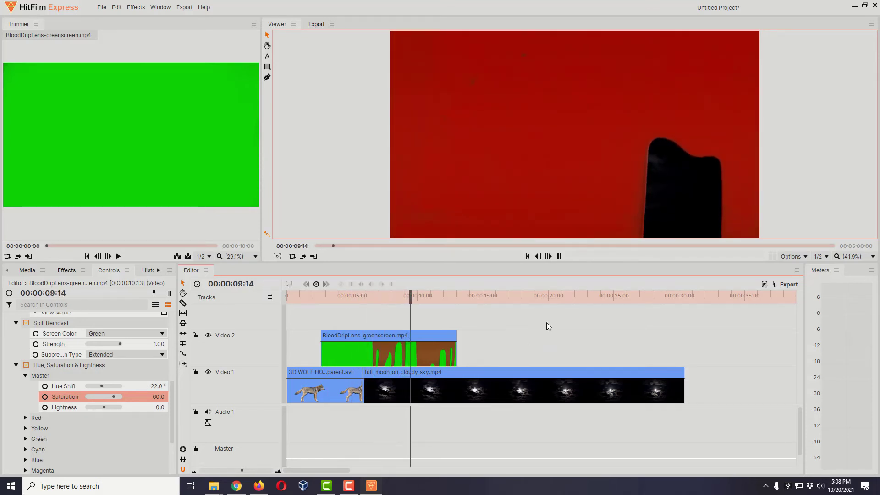
pyautogui.click(558, 256)
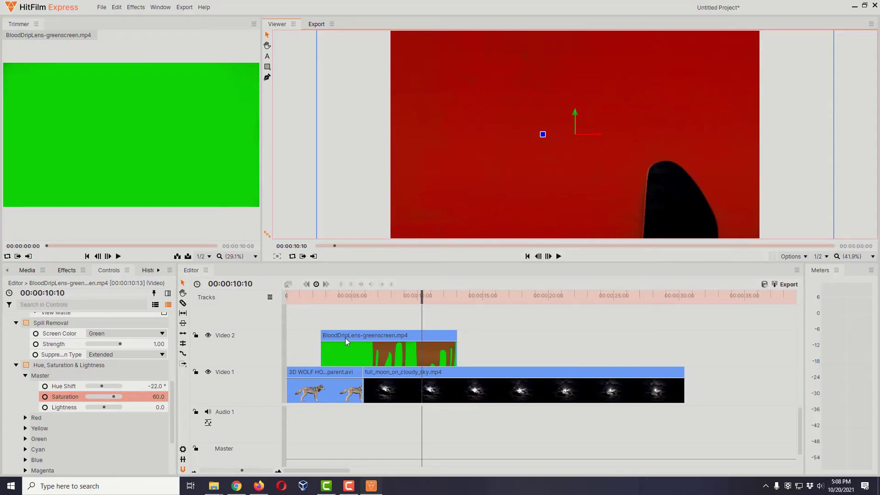
# Step: Rate-stretch the end of the blood drip clip to shorten it to about 00:00:01:07
pyautogui.click(187, 356)
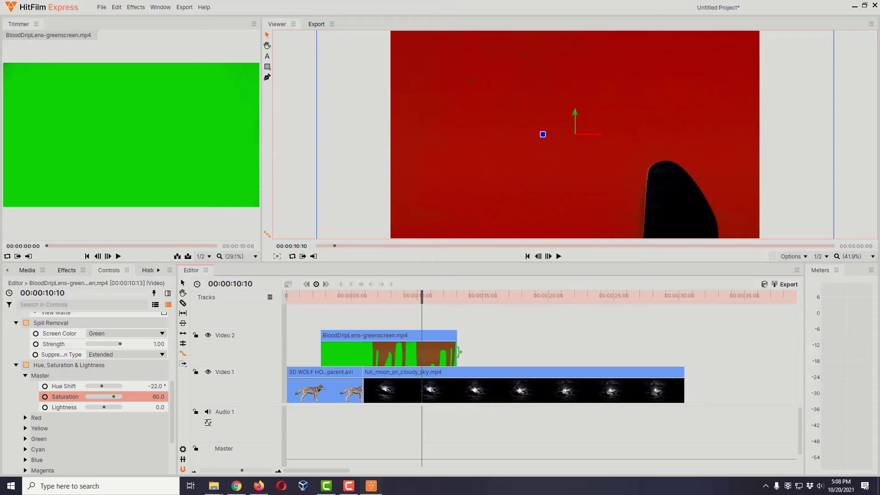
pyautogui.click(574, 135)
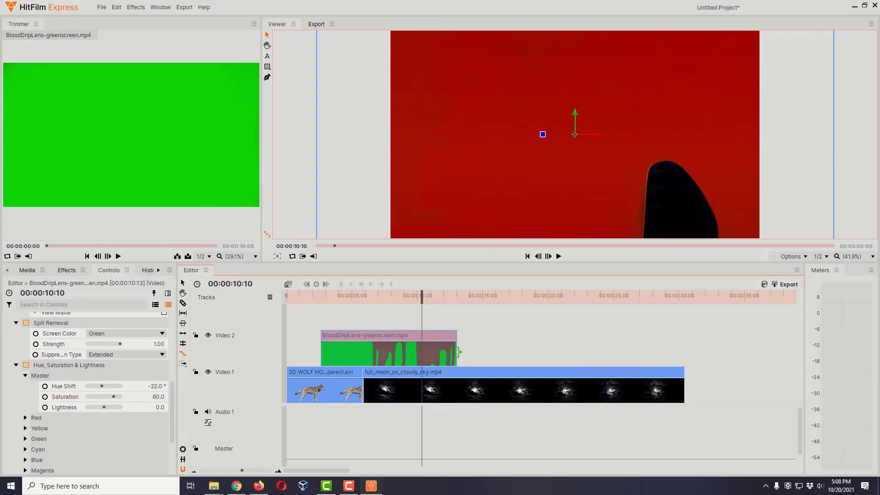
pyautogui.moveTo(458, 352); pyautogui.dragTo(338, 343)
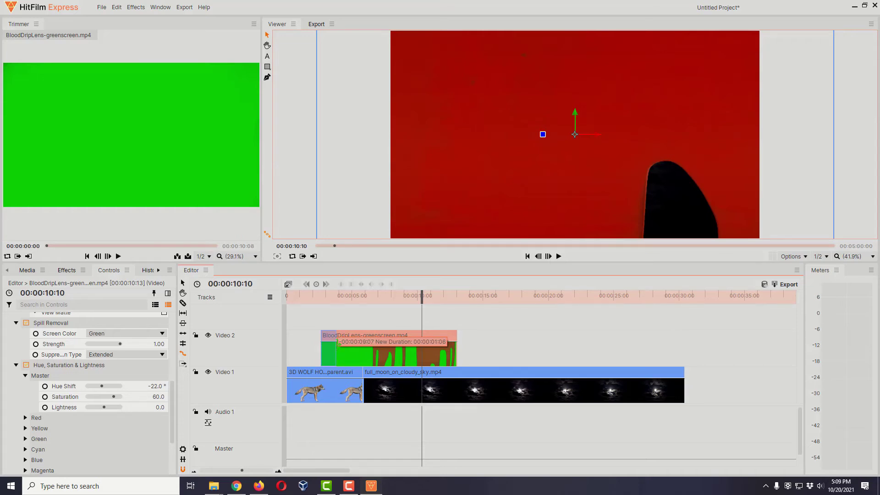
pyautogui.moveTo(338, 343); pyautogui.dragTo(336, 342)
# Step: Play the sped-up blood drip from 00:00:02:18, then return the playhead to 00:00:01:29
pyautogui.moveTo(425, 293); pyautogui.dragTo(320, 303)
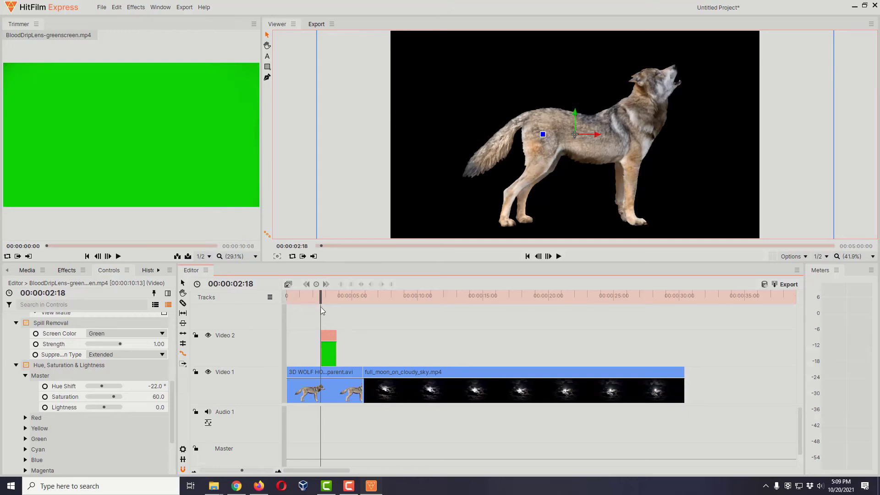
pyautogui.click(559, 256)
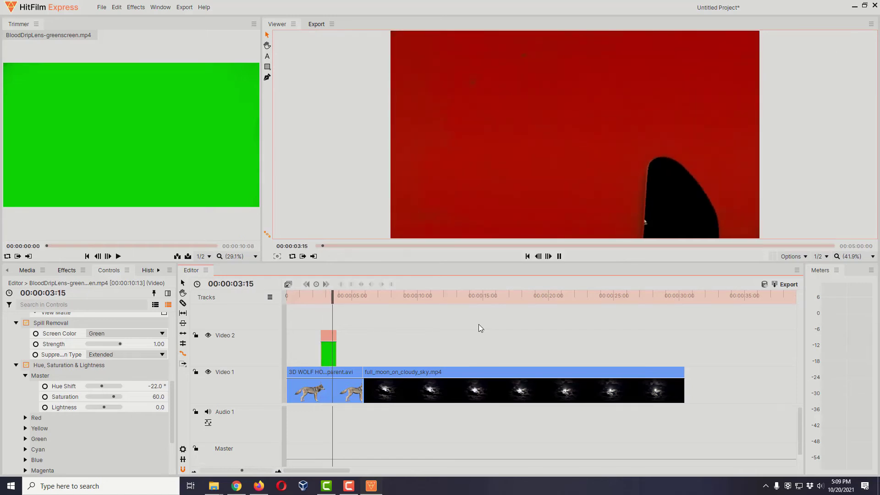
pyautogui.press('space')
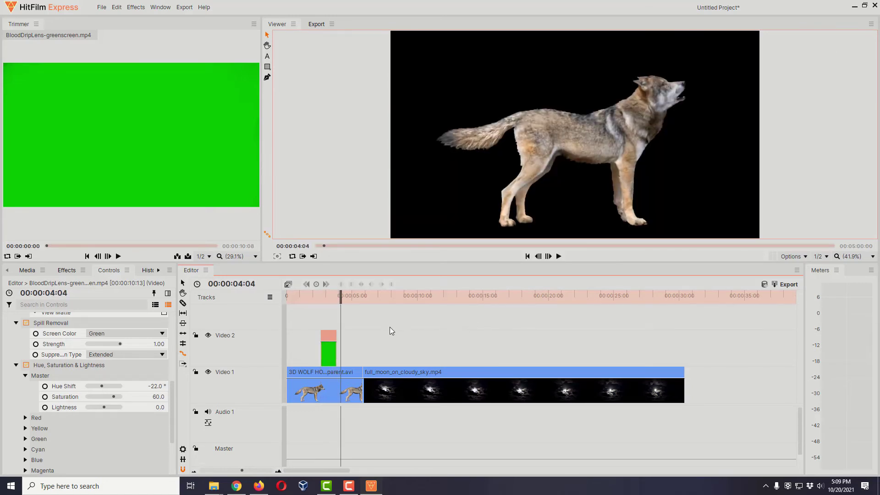
pyautogui.moveTo(344, 302); pyautogui.dragTo(315, 302)
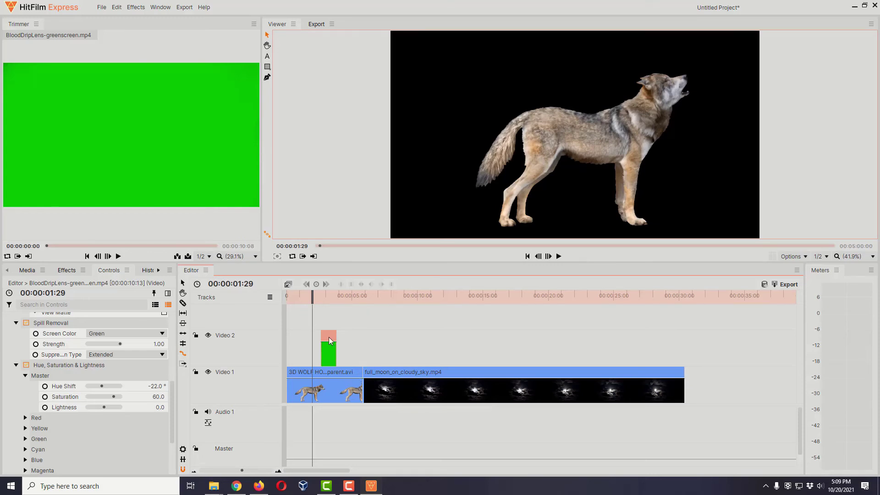
# Step: Move the shortened blood drip clip so it ends at the wolf-to-moon cut, and preview the transition from 00:00:04:08
pyautogui.moveTo(329, 337); pyautogui.dragTo(355, 336)
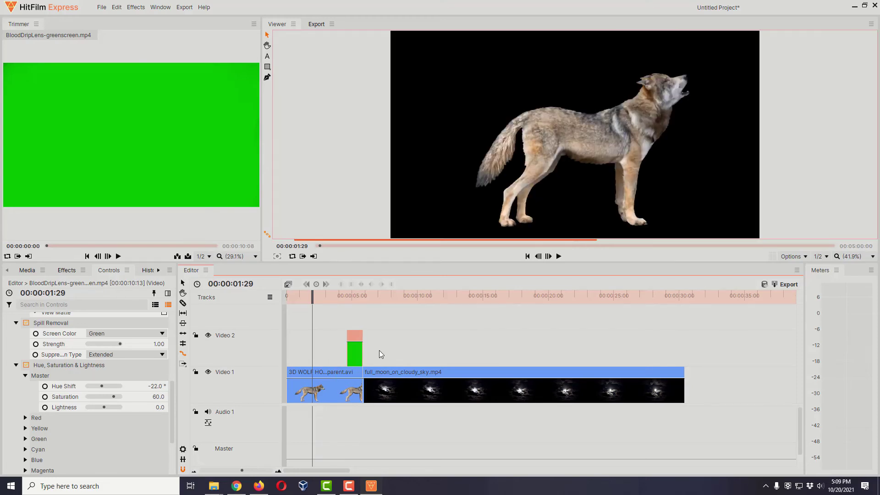
pyautogui.moveTo(312, 302); pyautogui.dragTo(342, 314)
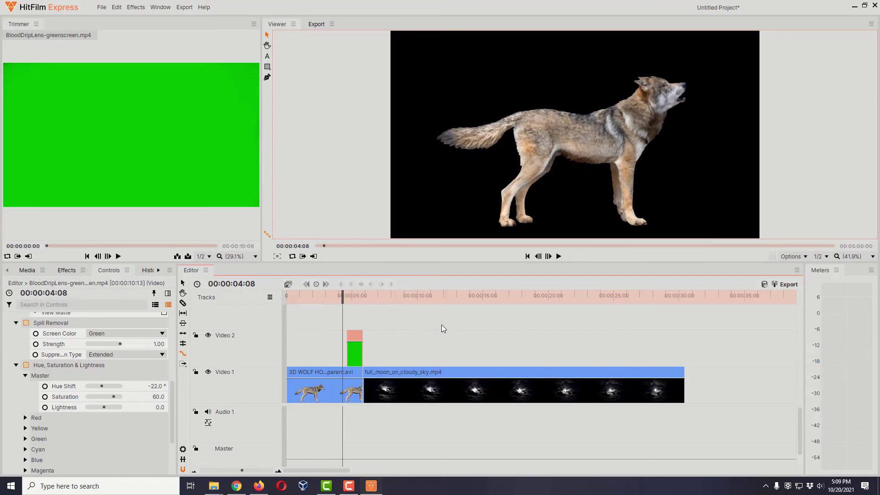
pyautogui.press('space')
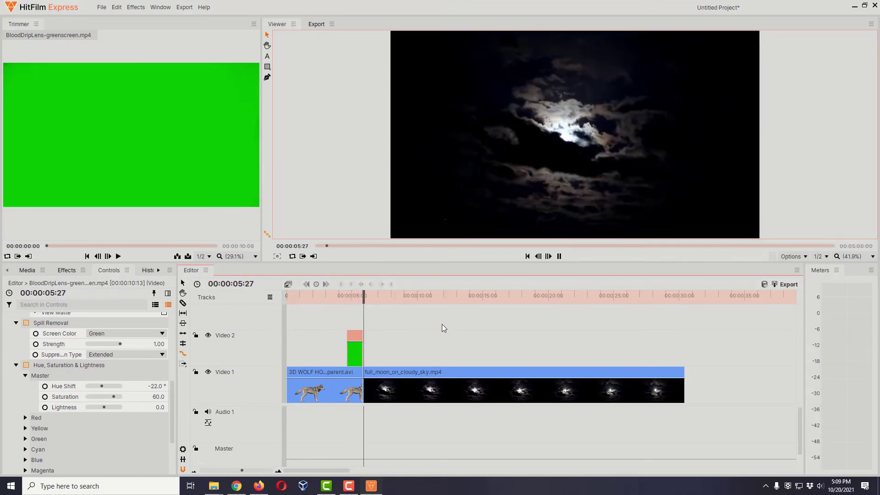
pyautogui.press('space')
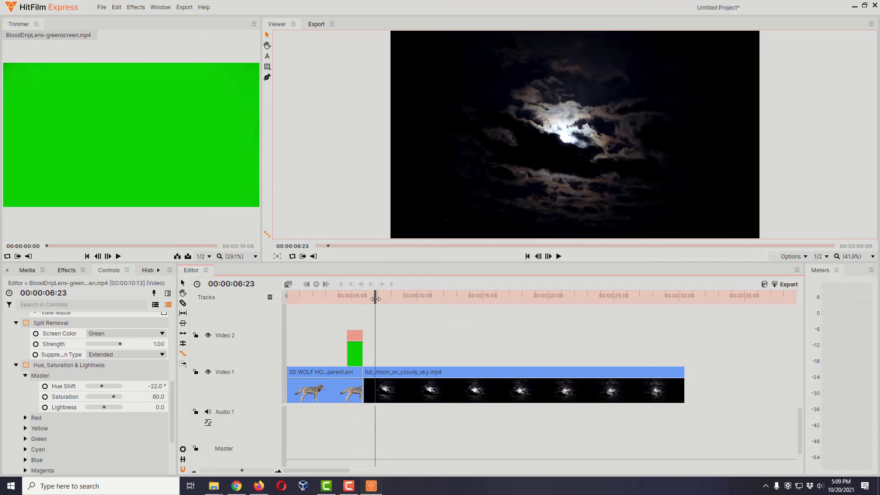
pyautogui.moveTo(375, 298); pyautogui.dragTo(342, 301)
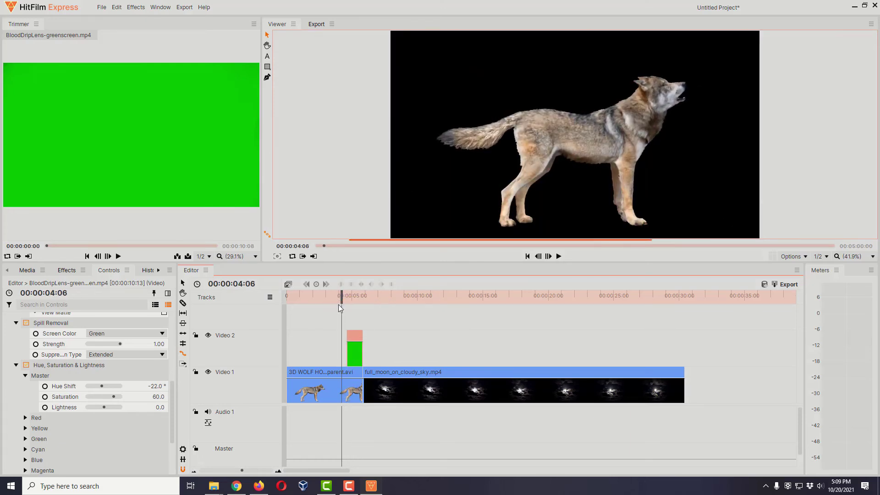
# Step: Copy the shortened blood drip clip, paste it on Video 2 at 00:00:06:17, and check the copy at 00:00:06:29
pyautogui.rightClick(358, 358)
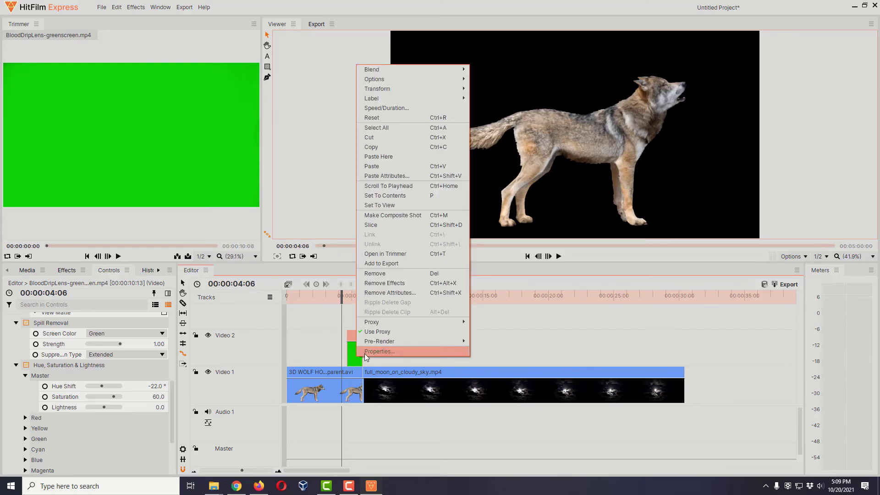
pyautogui.click(384, 147)
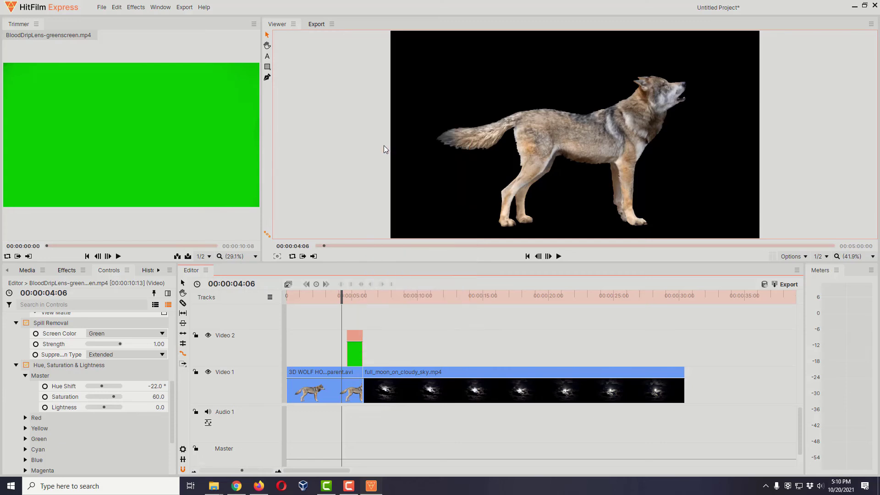
pyautogui.moveTo(343, 296); pyautogui.dragTo(375, 294)
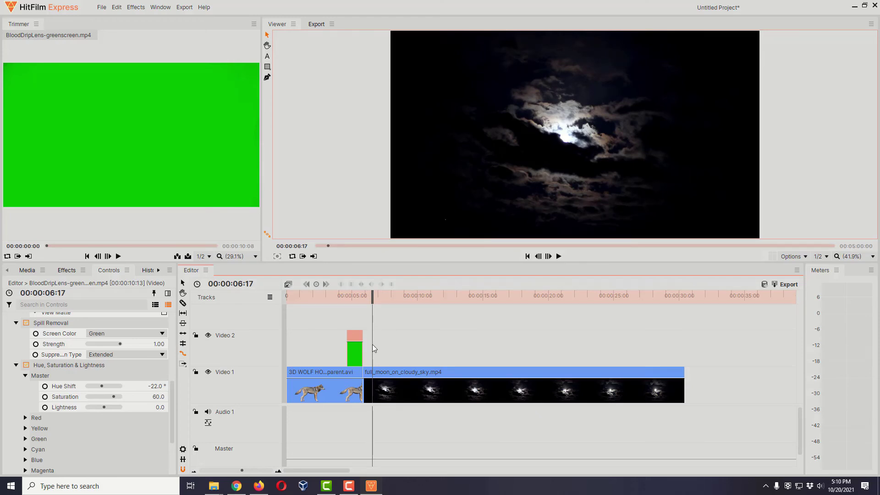
pyautogui.rightClick(372, 345)
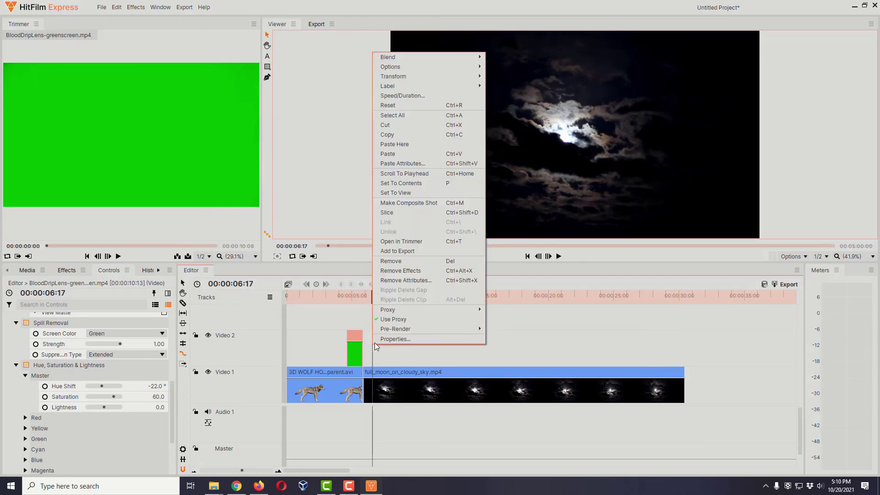
pyautogui.click(404, 155)
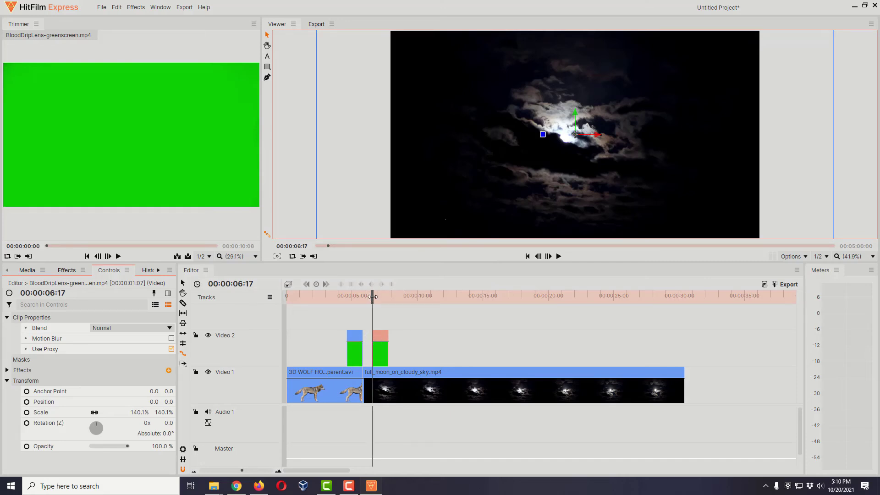
pyautogui.moveTo(372, 299); pyautogui.dragTo(378, 299)
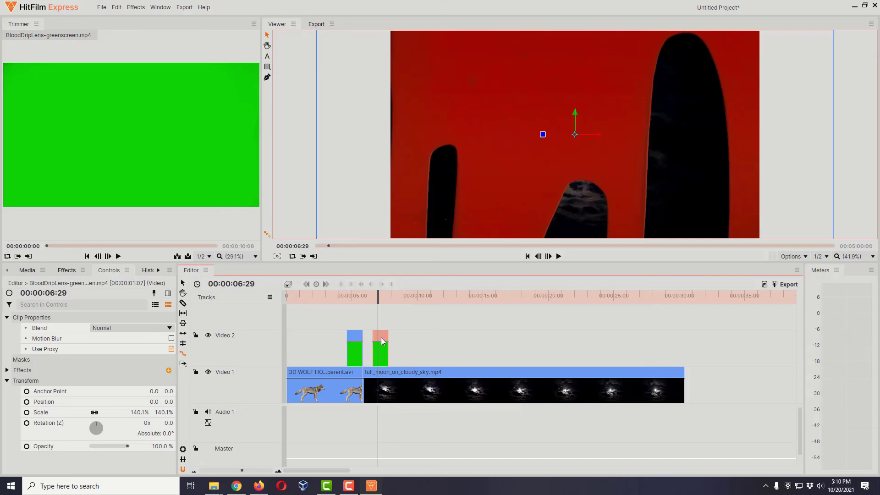
# Step: Move the copied blood drip clip on Video 2 directly against the end of the first one, and preview the transition from 00:00:04:13
pyautogui.moveTo(381, 341); pyautogui.dragTo(374, 339)
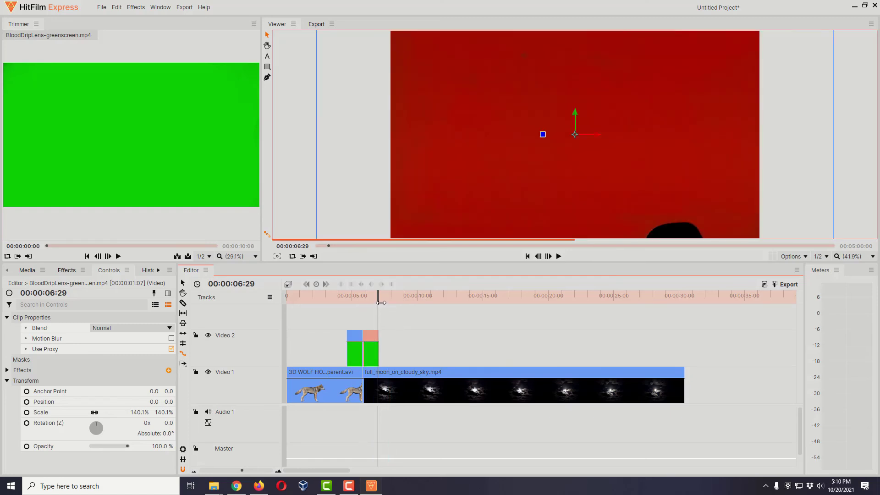
pyautogui.moveTo(380, 303); pyautogui.dragTo(345, 302)
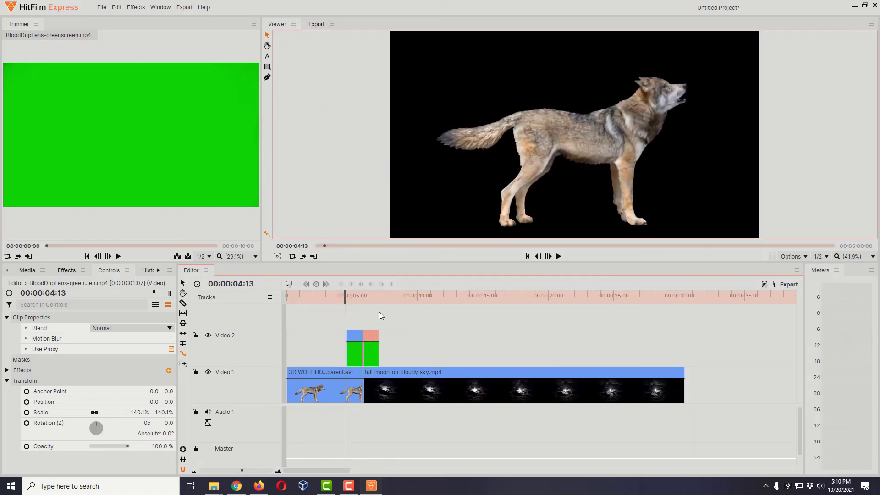
pyautogui.press('space')
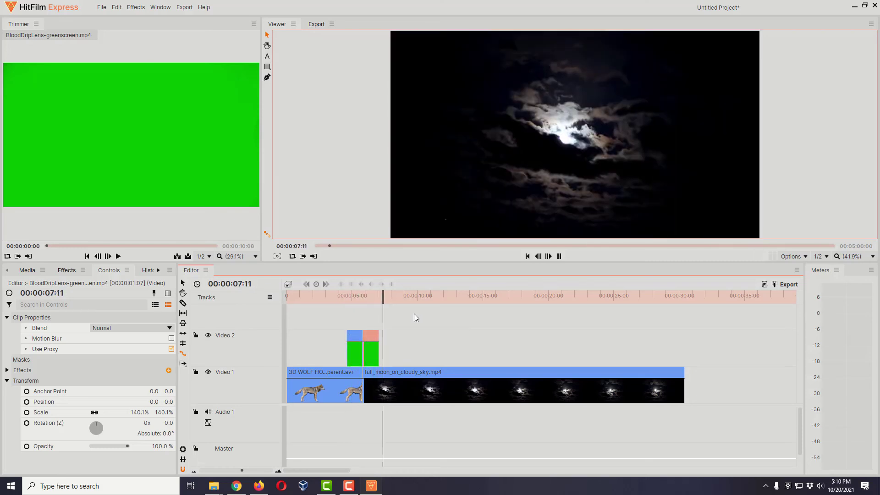
pyautogui.press('space')
# Step: At 00:00:06:05, set the second blood drip clip's Z rotation to 180°, and preview the transition from just before the first drip clip
pyautogui.moveTo(383, 300); pyautogui.dragTo(367, 306)
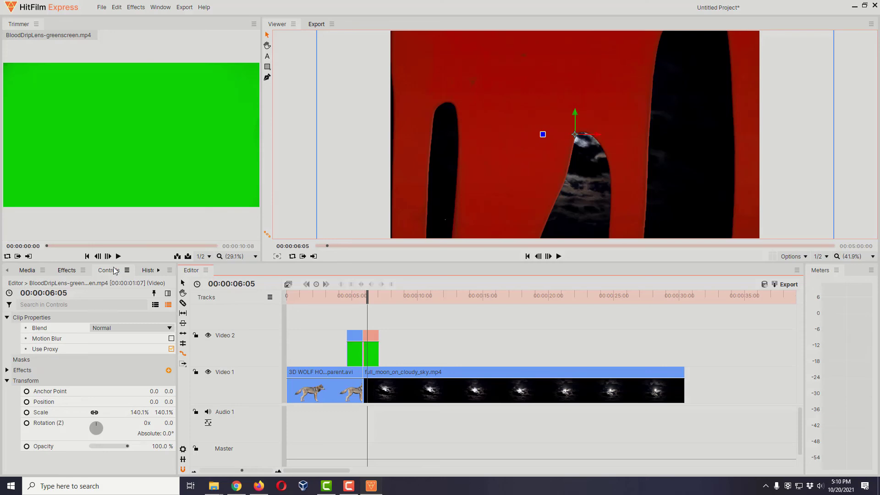
pyautogui.click(7, 380)
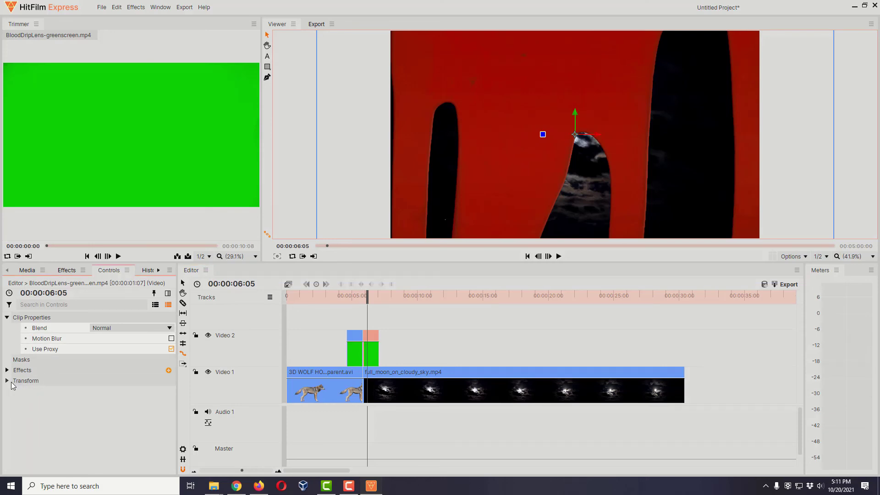
pyautogui.click(7, 381)
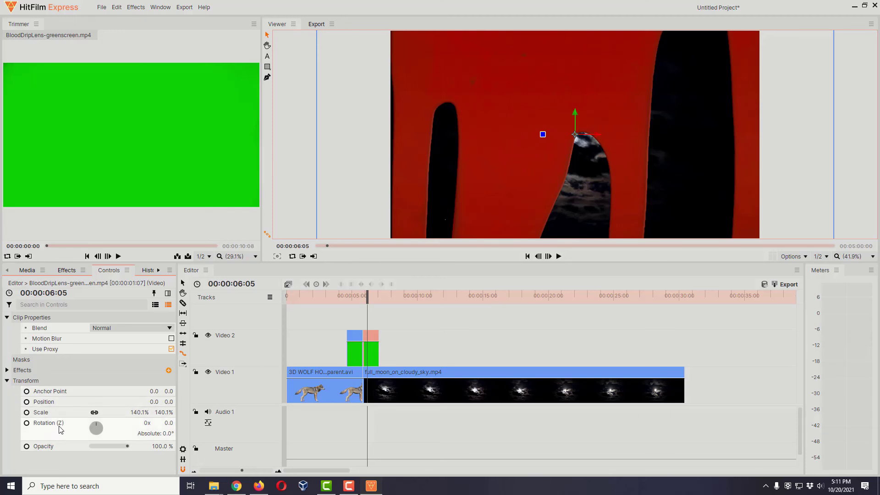
pyautogui.click(168, 422)
pyautogui.write('1')
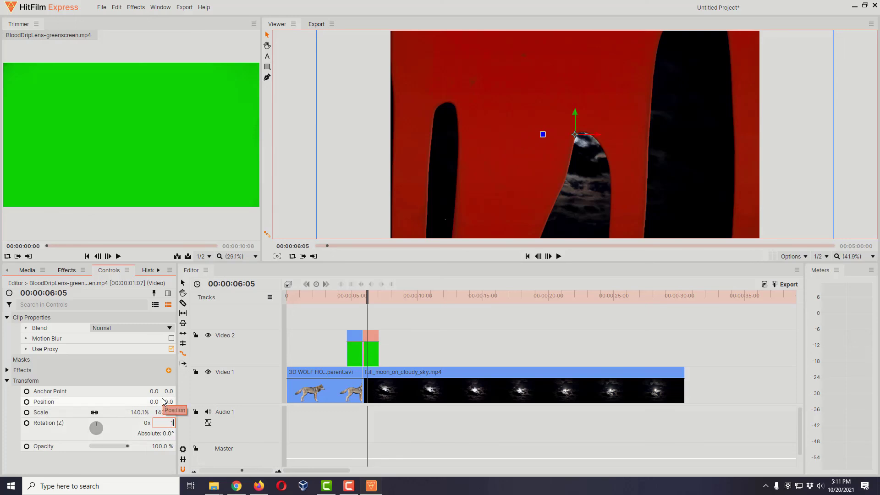
pyautogui.write('80')
pyautogui.press('Return')
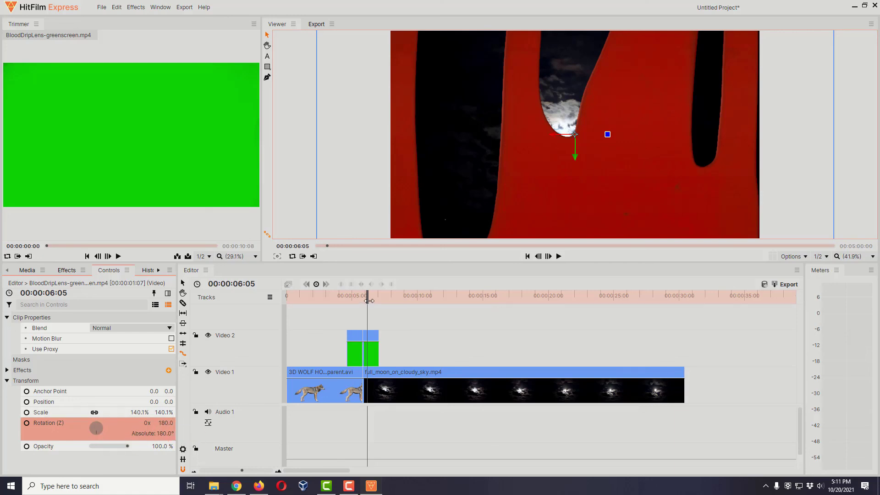
pyautogui.moveTo(367, 307); pyautogui.dragTo(347, 305)
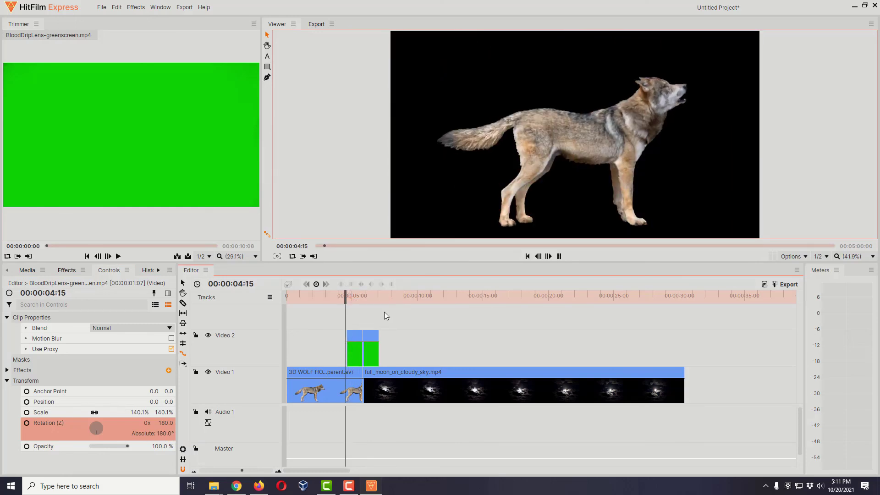
pyautogui.press('space')
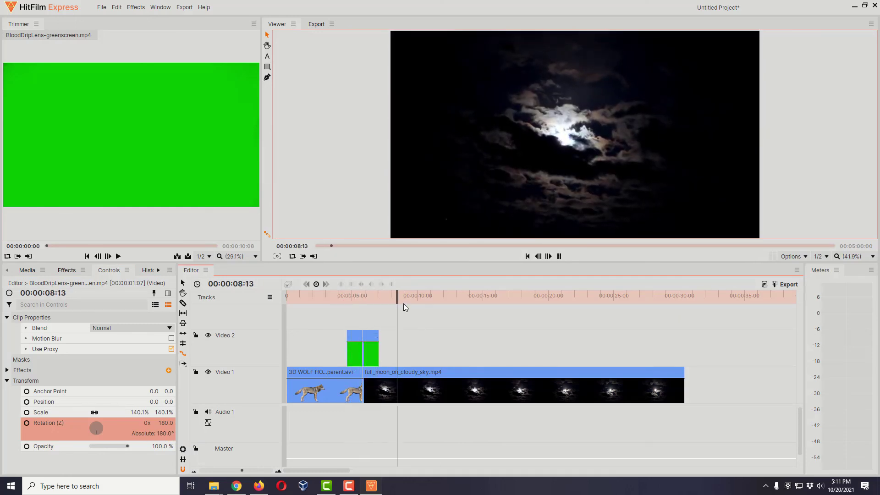
# Step: Return to 00:00:06:05, find the Time Reverse effect by searching for "reverse", and apply it to the second blood drip clip
pyautogui.moveTo(403, 303); pyautogui.dragTo(367, 298)
pyautogui.click(374, 339)
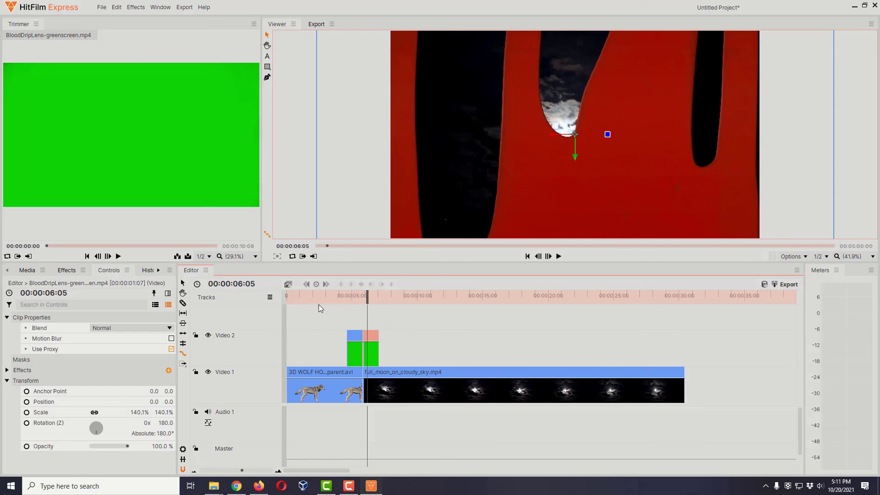
pyautogui.click(67, 270)
pyautogui.click(56, 286)
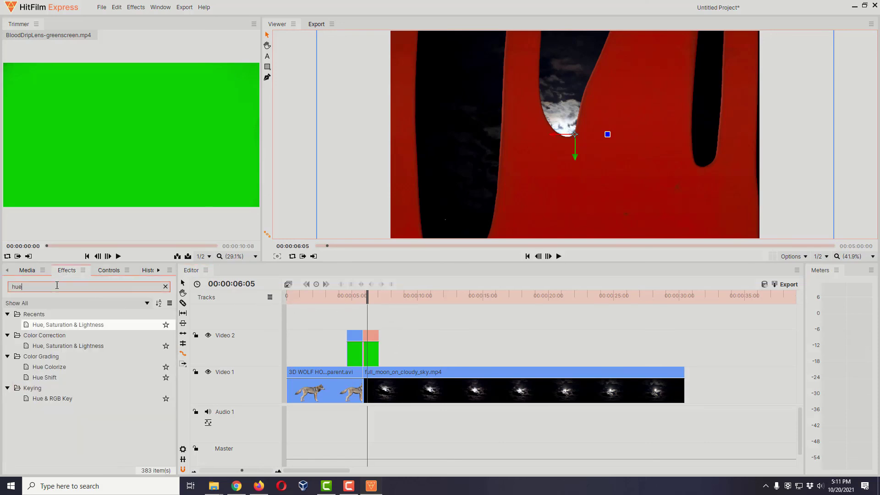
pyautogui.doubleClick(56, 285)
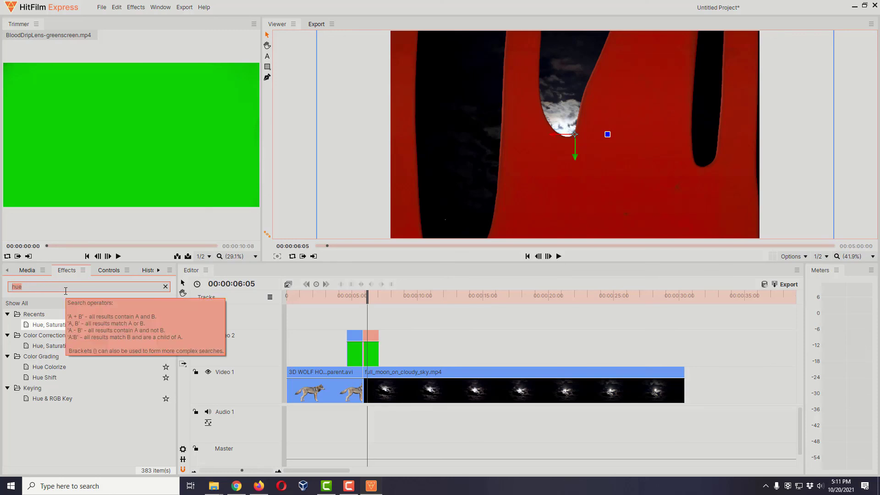
pyautogui.write('reverse')
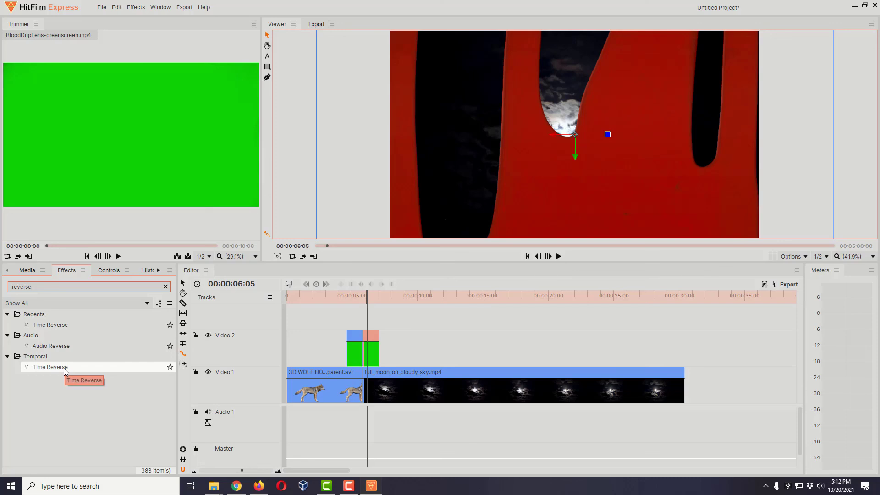
pyautogui.moveTo(65, 371); pyautogui.dragTo(372, 350)
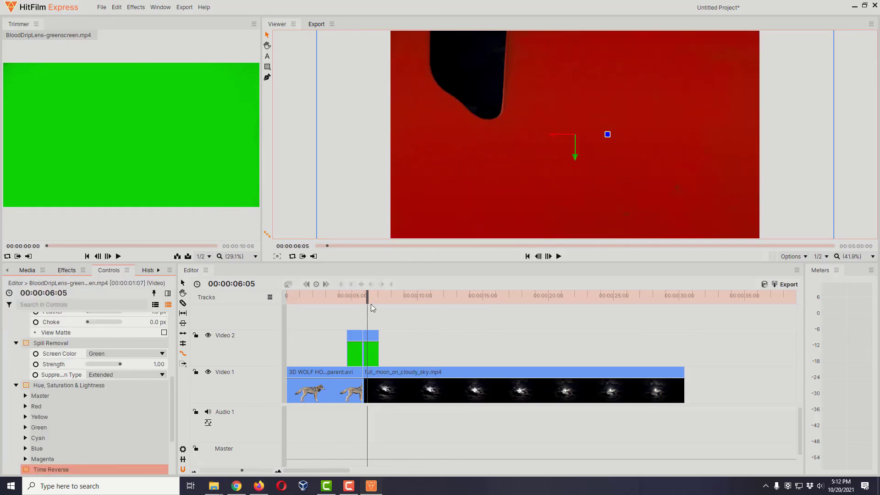
# Step: Play the complete blood drip transition from just before the first drip clip, stop playback, and return the playhead to 00:00:03:23
pyautogui.moveTo(369, 300); pyautogui.dragTo(344, 300)
pyautogui.press('space')
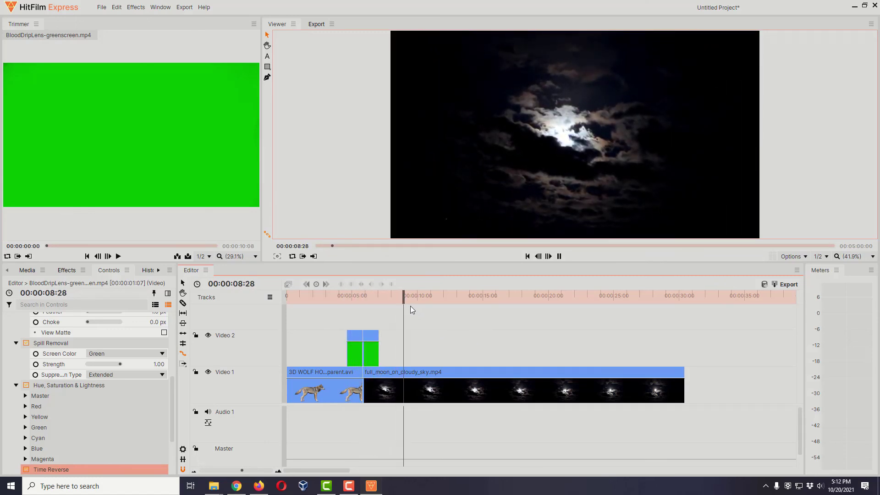
pyautogui.click(561, 256)
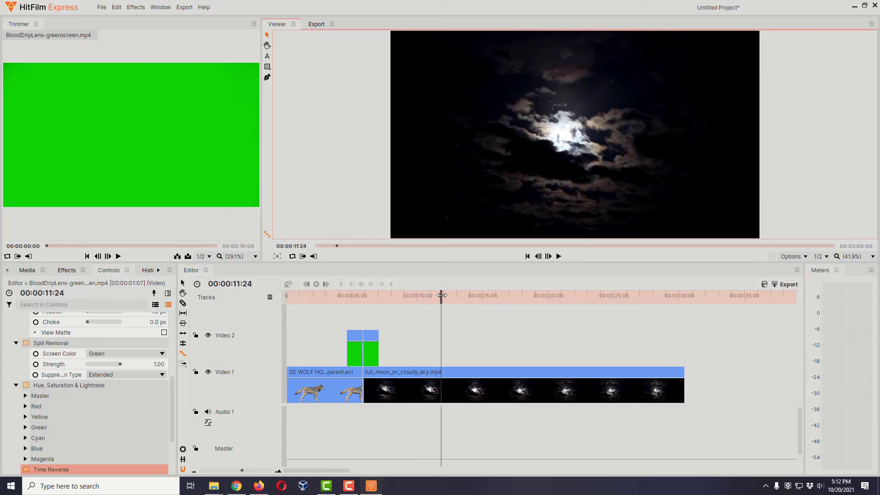
pyautogui.moveTo(442, 296); pyautogui.dragTo(337, 294)
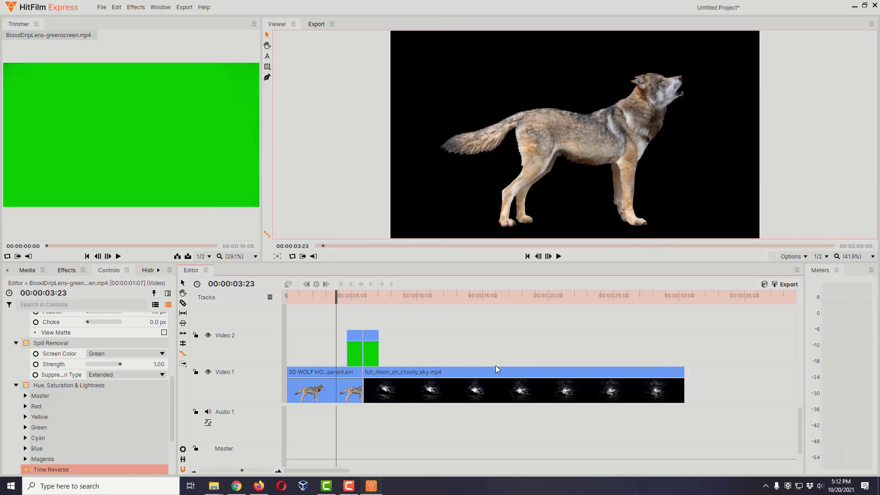